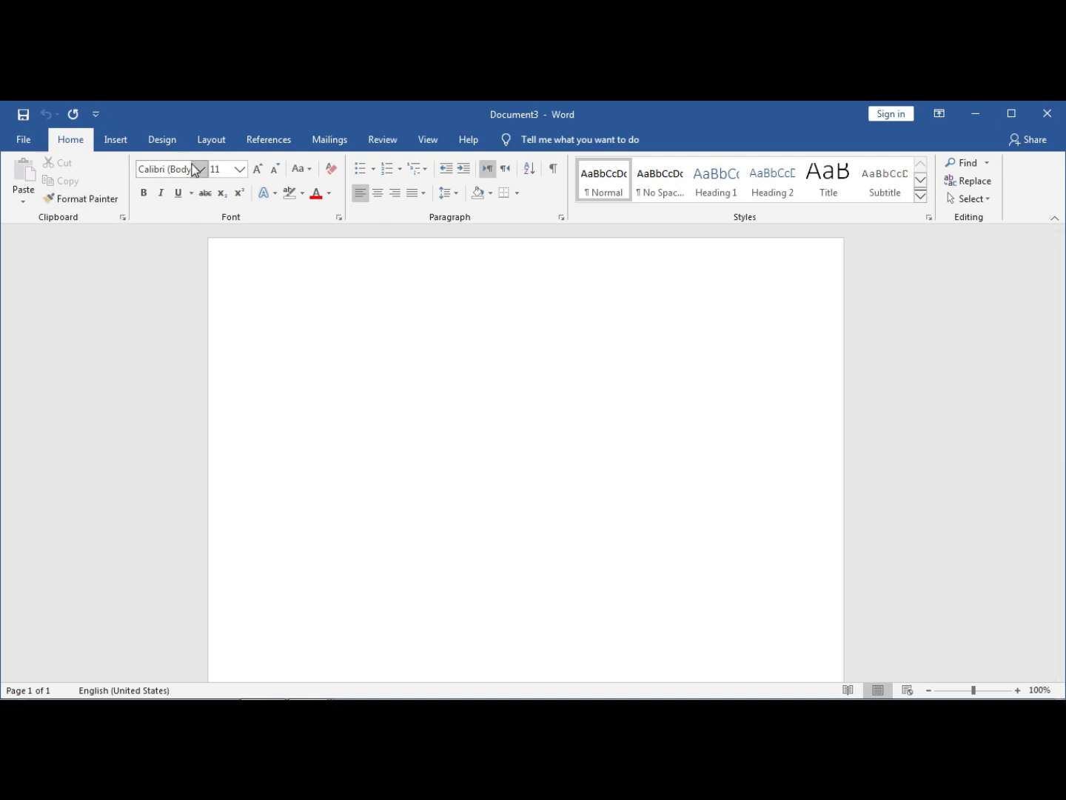
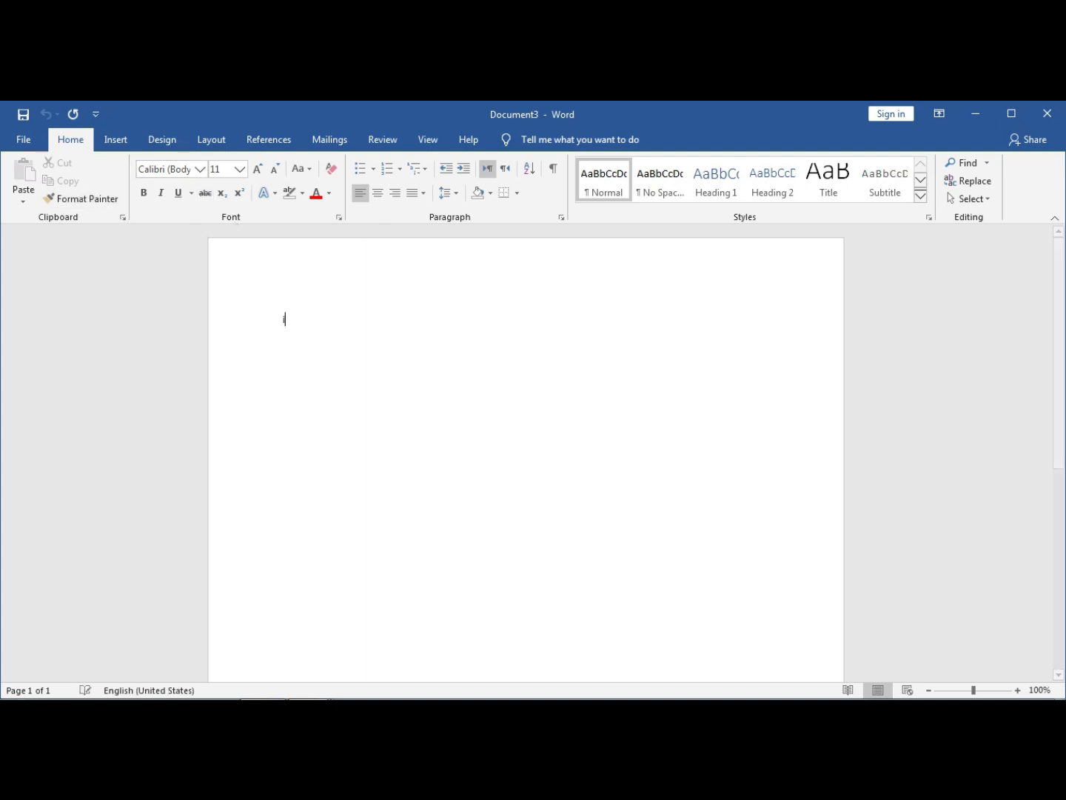
- Type a person's name as sample text, grow it to 24 pt and indent it toward the middle
{"action": "left_click", "coordinate": [335, 320]}
{"action": "left_click_drag", "start_coordinate": [299, 316], "coordinate": [280, 319]}
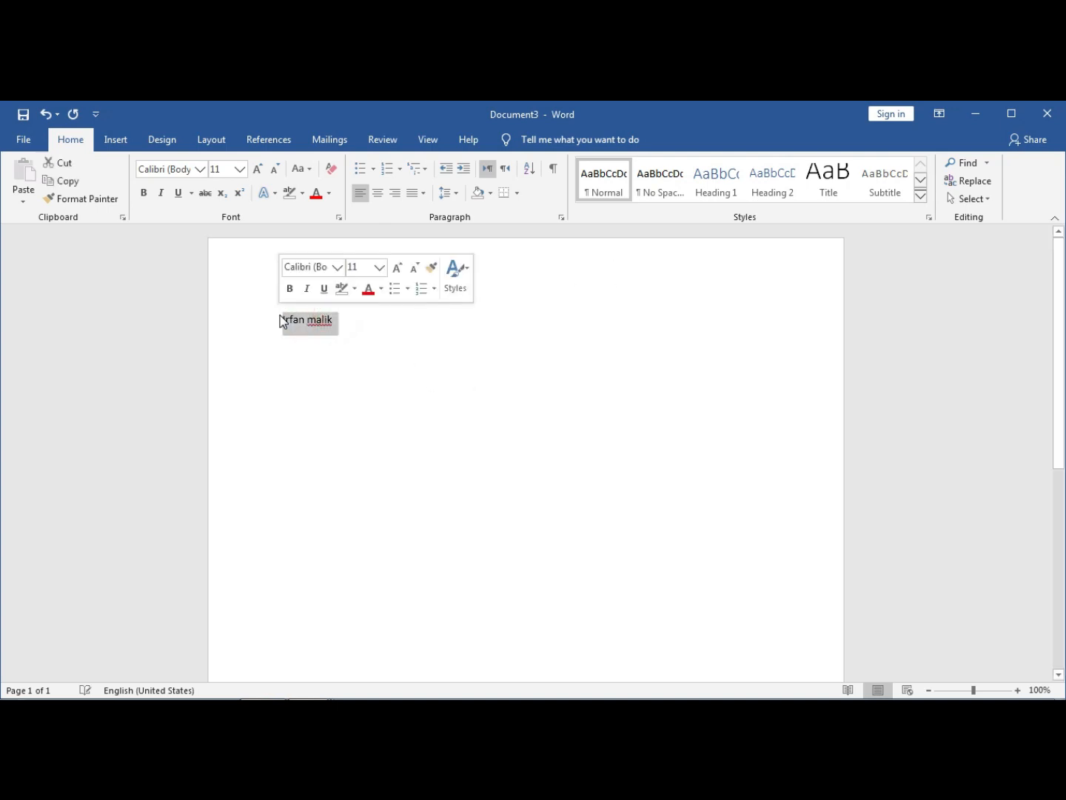
{"action": "key", "text": "ctrl+shift+period"}
{"action": "key", "text": "ctrl+shift+period"}
{"action": "key", "text": "ctrl+shift+period"}
{"action": "key", "text": "ctrl+shift+period"}
{"action": "key", "text": "ctrl+shift+period"}
{"action": "key", "text": "ctrl+shift+period"}
{"action": "key", "text": "ctrl+shift+period"}
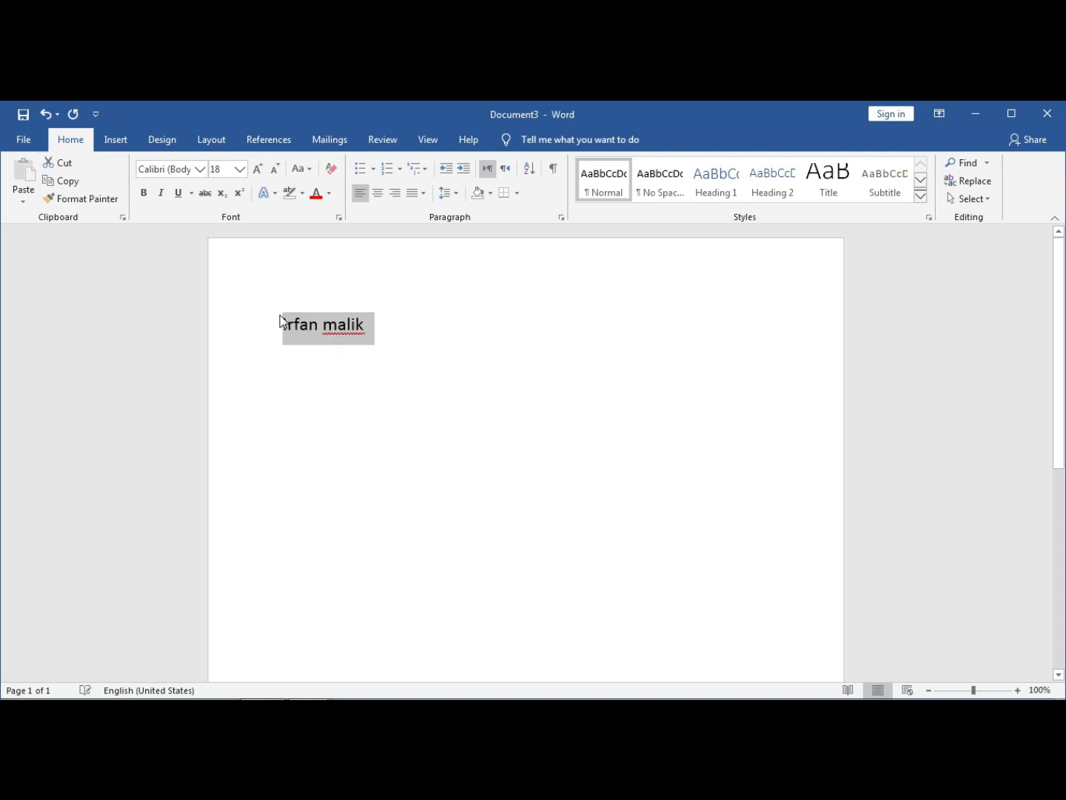
{"action": "key", "text": "ctrl+m"}
{"action": "key", "text": "ctrl+m"}
{"action": "key", "text": "ctrl+m"}
{"action": "key", "text": "ctrl+m"}
{"action": "key", "text": "ctrl+m"}
{"action": "key", "text": "ctrl+m"}
{"action": "key", "text": "ctrl+m"}
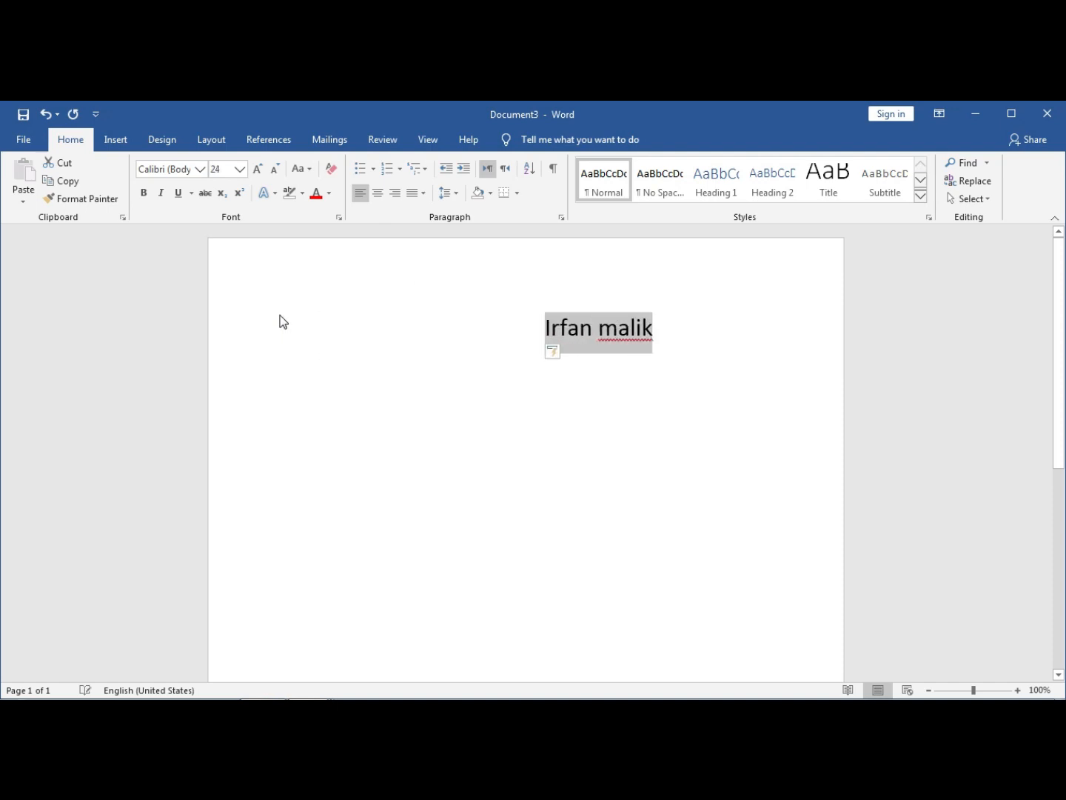
{"action": "left_click", "coordinate": [519, 358]}
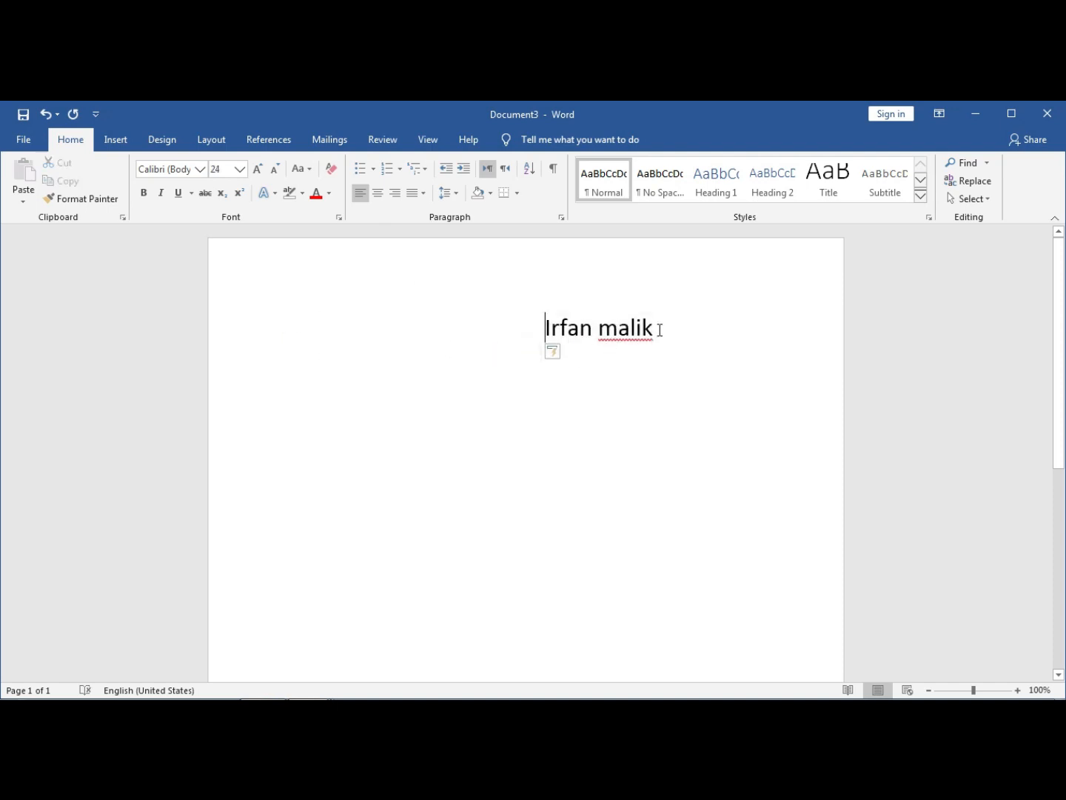
{"action": "left_click_drag", "start_coordinate": [653, 328], "coordinate": [546, 333]}
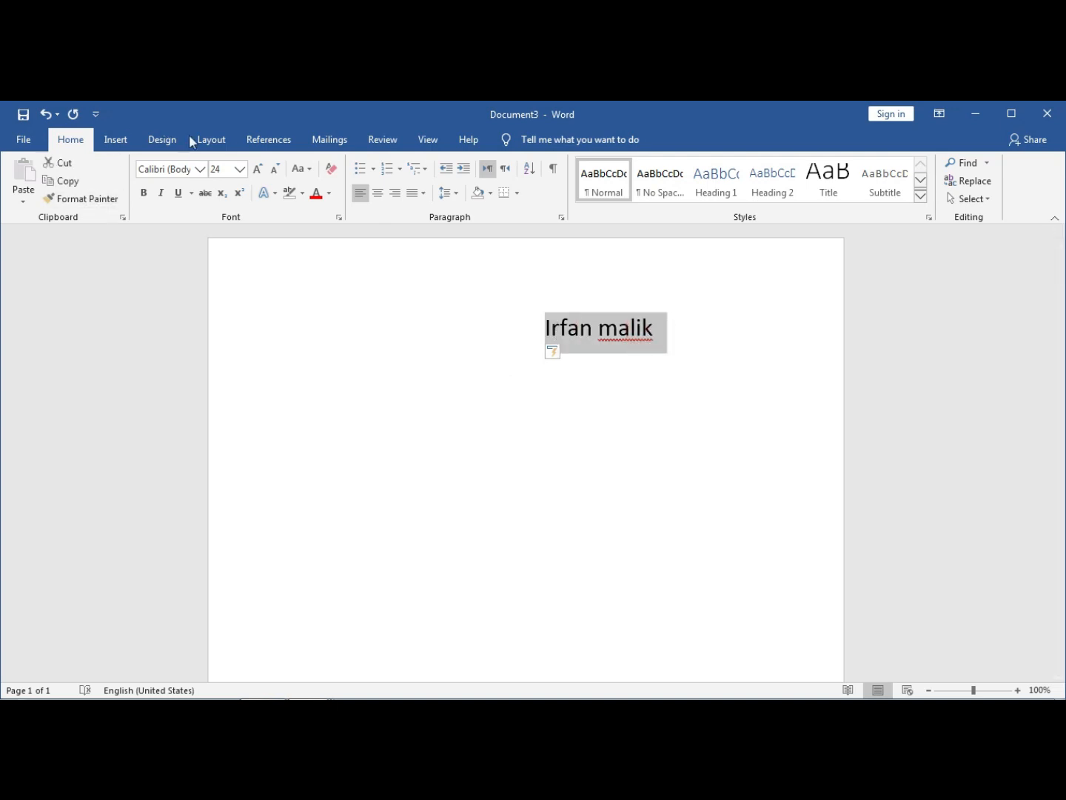
{"action": "left_click", "coordinate": [198, 173]}
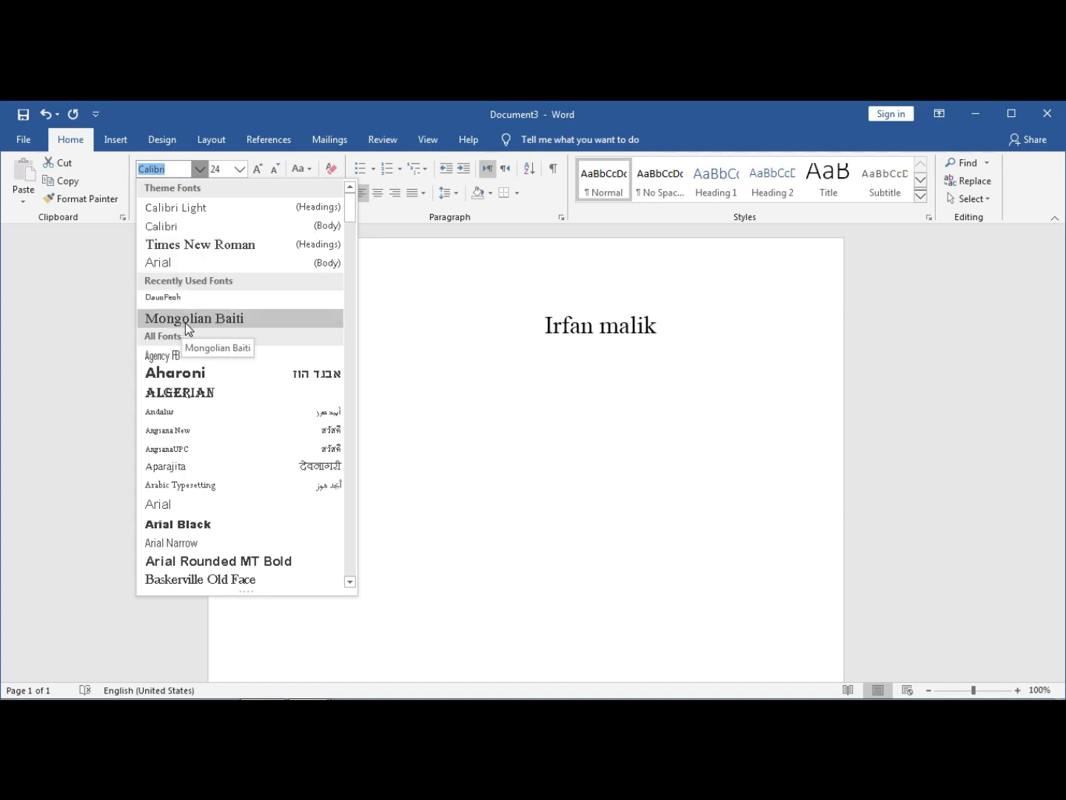
{"action": "left_click", "coordinate": [239, 169]}
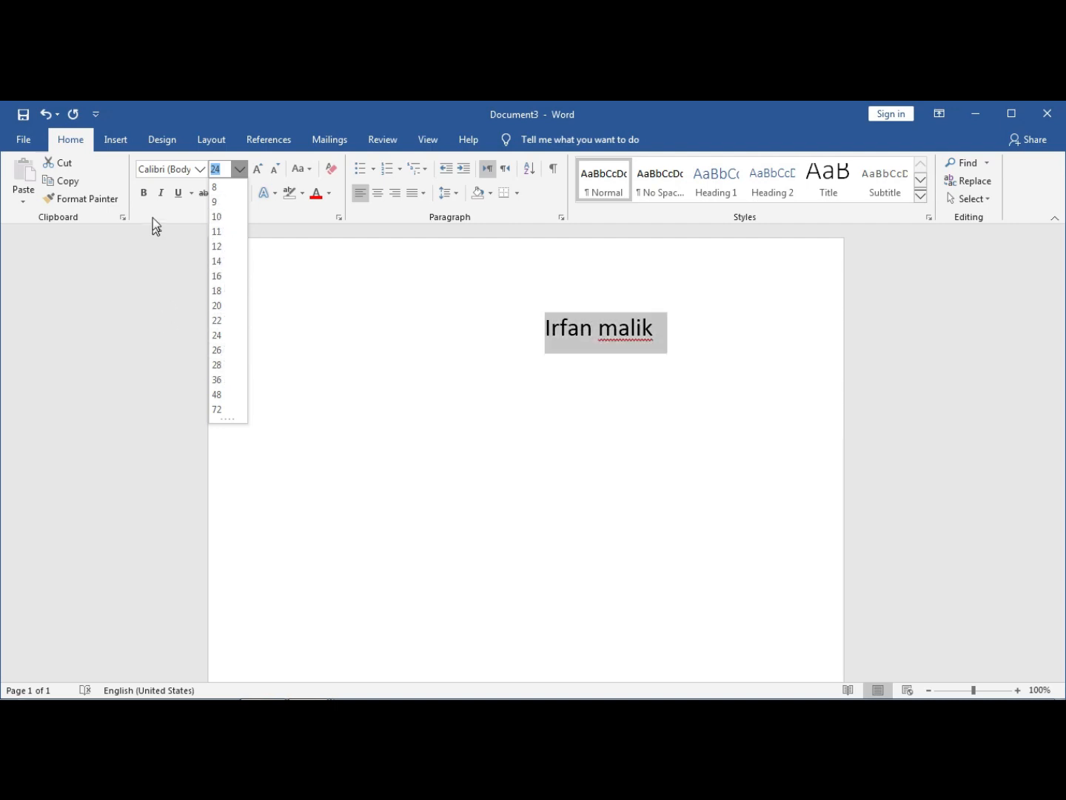
{"action": "left_click", "coordinate": [148, 199]}
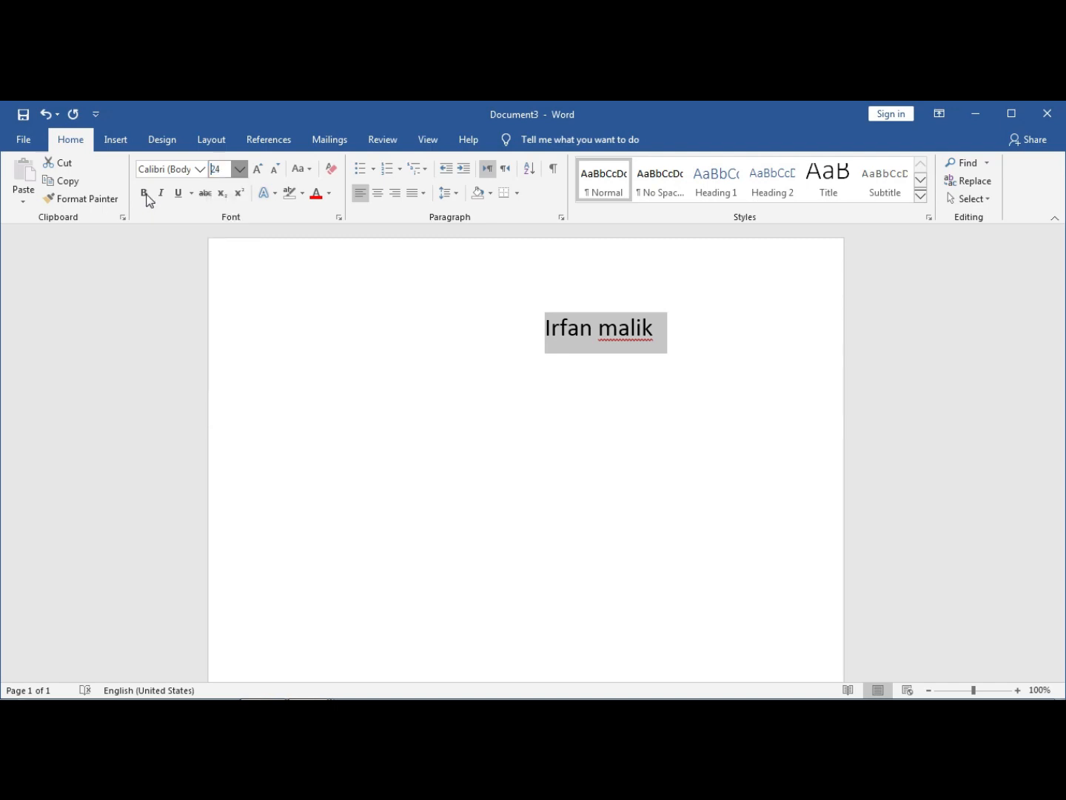
{"action": "left_click", "coordinate": [147, 196]}
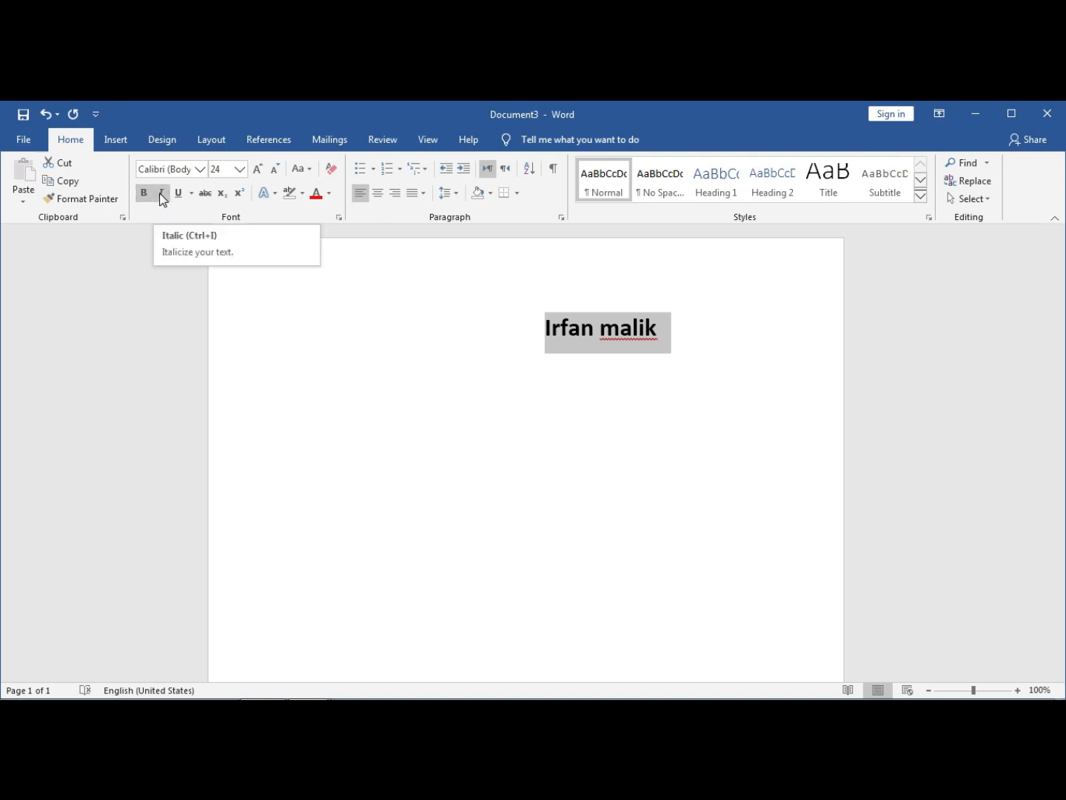
{"action": "left_click", "coordinate": [161, 194]}
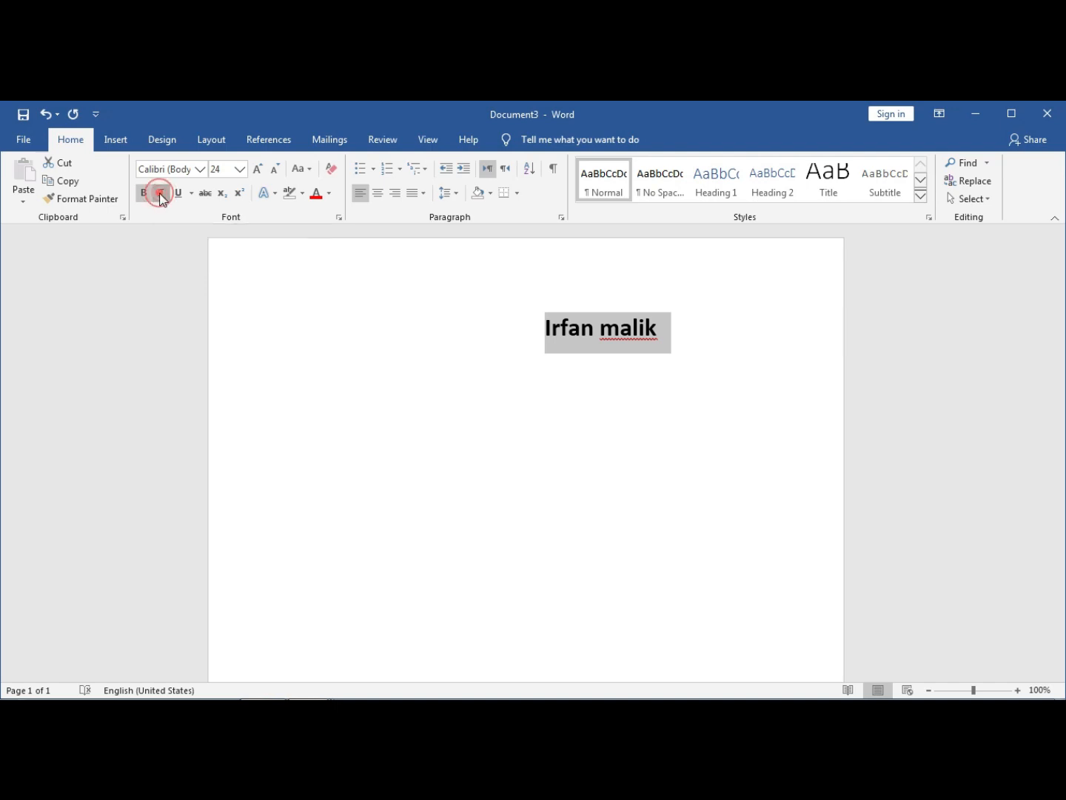
{"action": "left_click", "coordinate": [141, 193]}
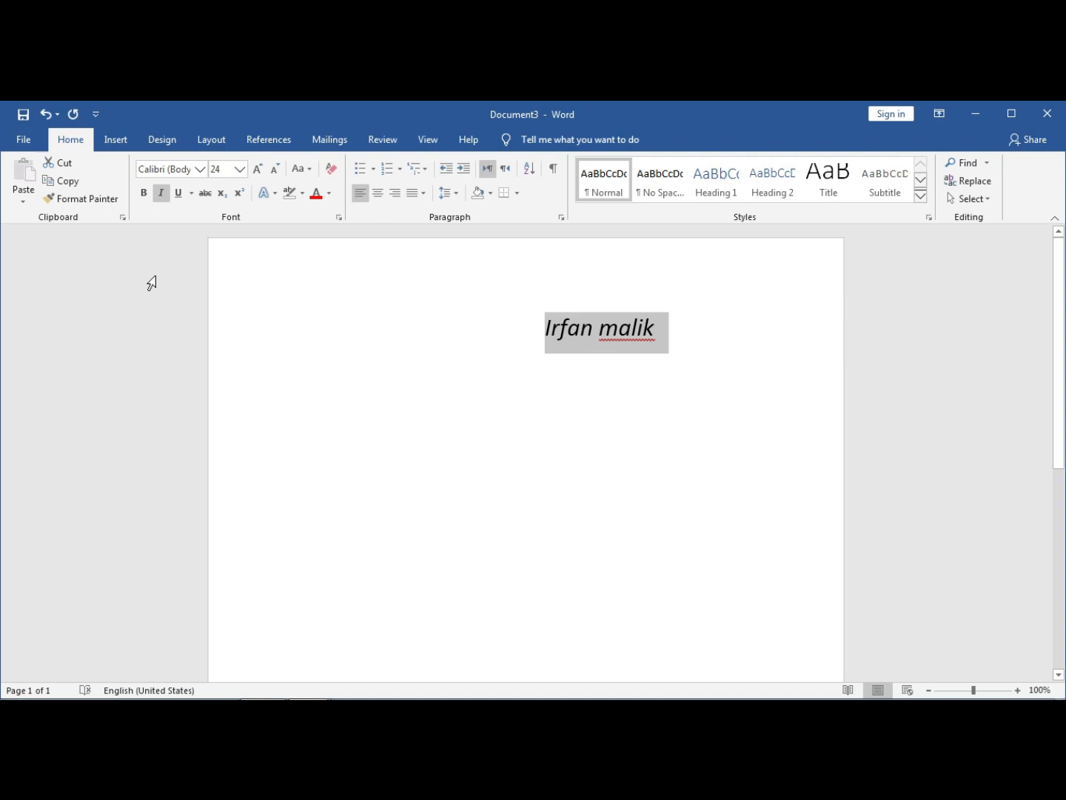
{"action": "left_click", "coordinate": [161, 194]}
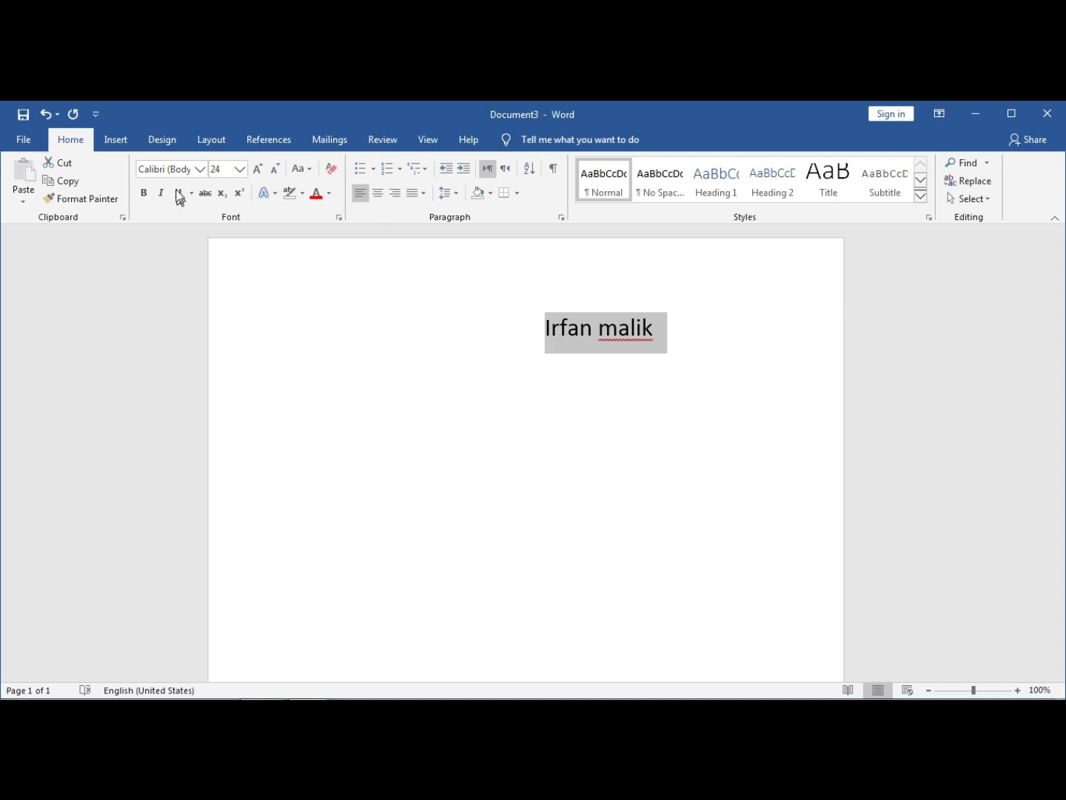
{"action": "left_click", "coordinate": [178, 193]}
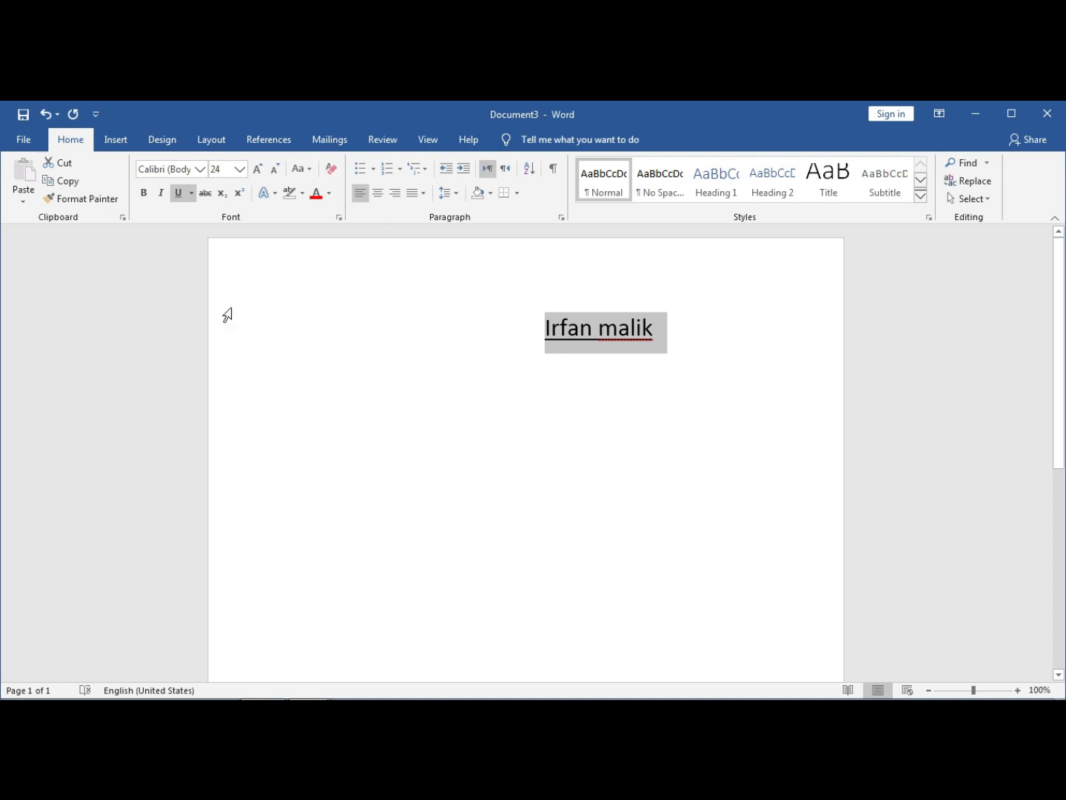
{"action": "left_click", "coordinate": [180, 195]}
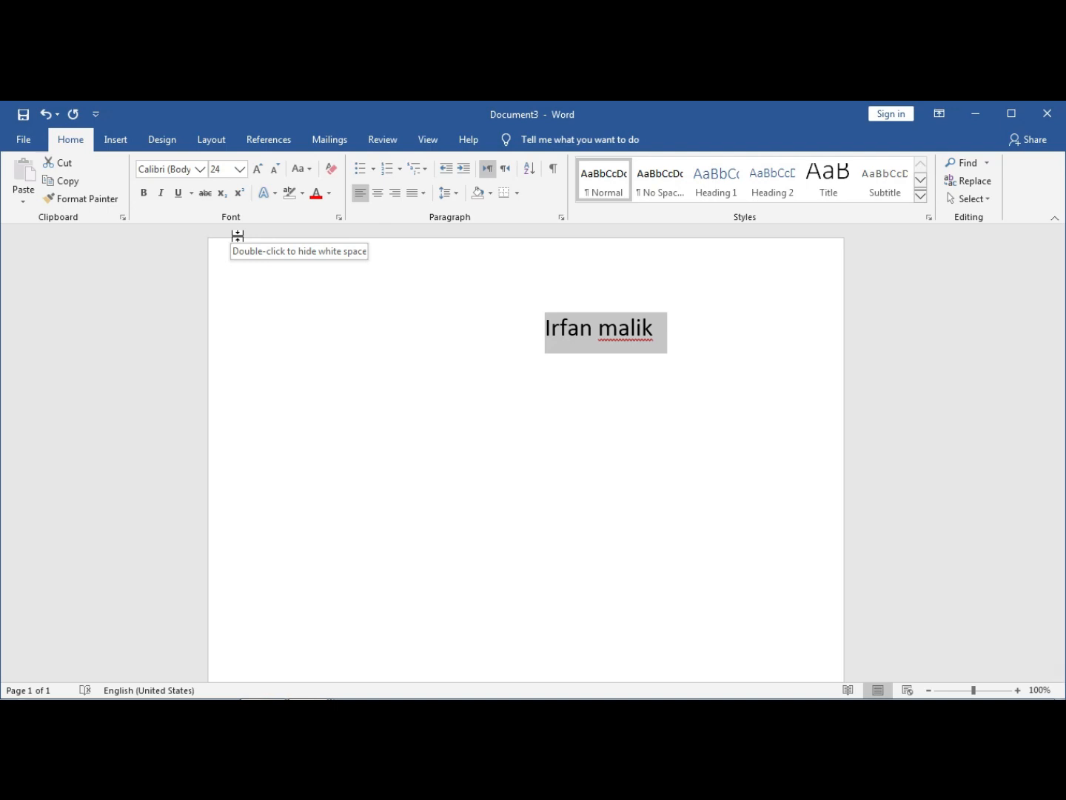
{"action": "left_click", "coordinate": [206, 194]}
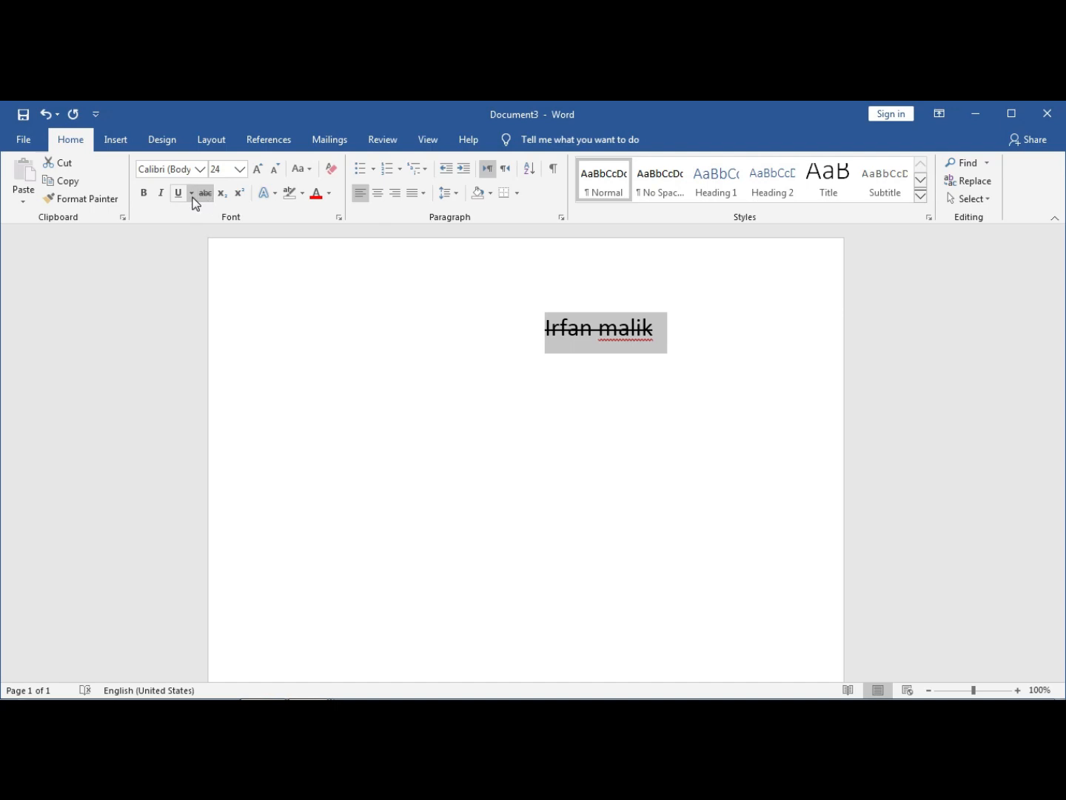
{"action": "left_click", "coordinate": [203, 195]}
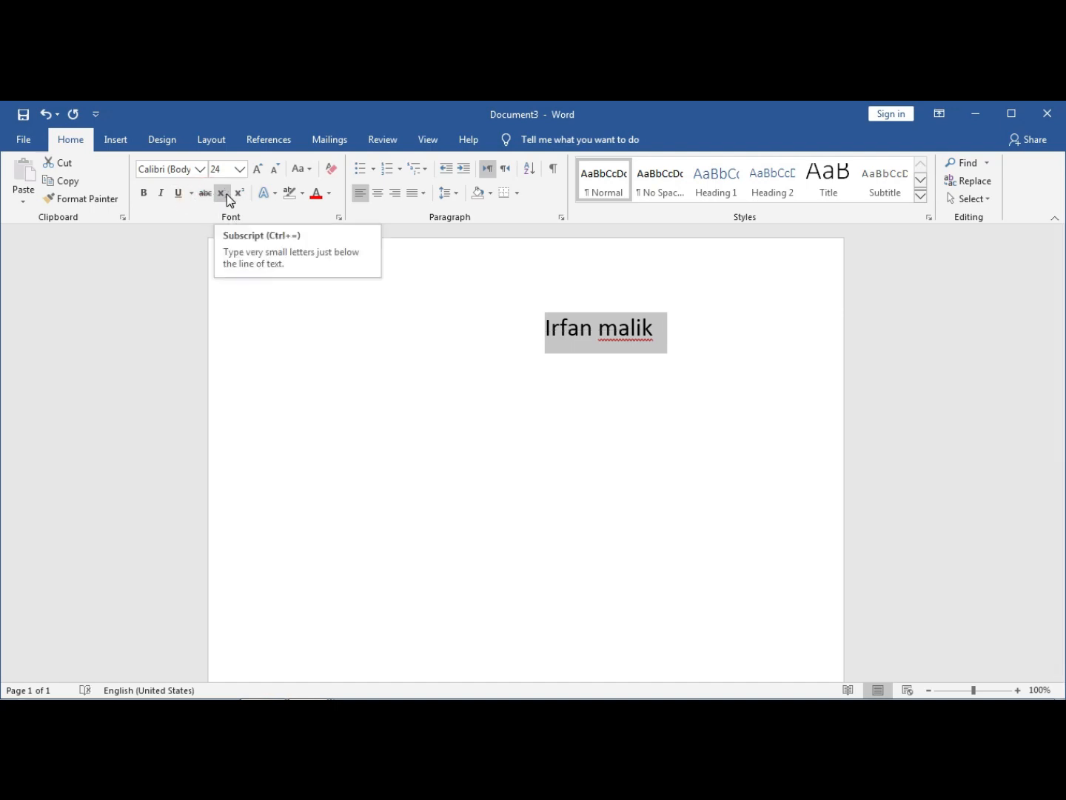
{"action": "left_click", "coordinate": [564, 360]}
- Replace the name with the text H2O
{"action": "left_click_drag", "start_coordinate": [656, 331], "coordinate": [550, 341]}
{"action": "type", "text": "h"}
{"action": "key", "text": "BackSpace"}
{"action": "type", "text": "H2o"}
{"action": "key", "text": "BackSpace"}
{"action": "type", "text": "O"}
- Make the 2 in H2O a subscript
{"action": "left_click", "coordinate": [571, 330]}
{"action": "left_click_drag", "start_coordinate": [572, 331], "coordinate": [563, 332]}
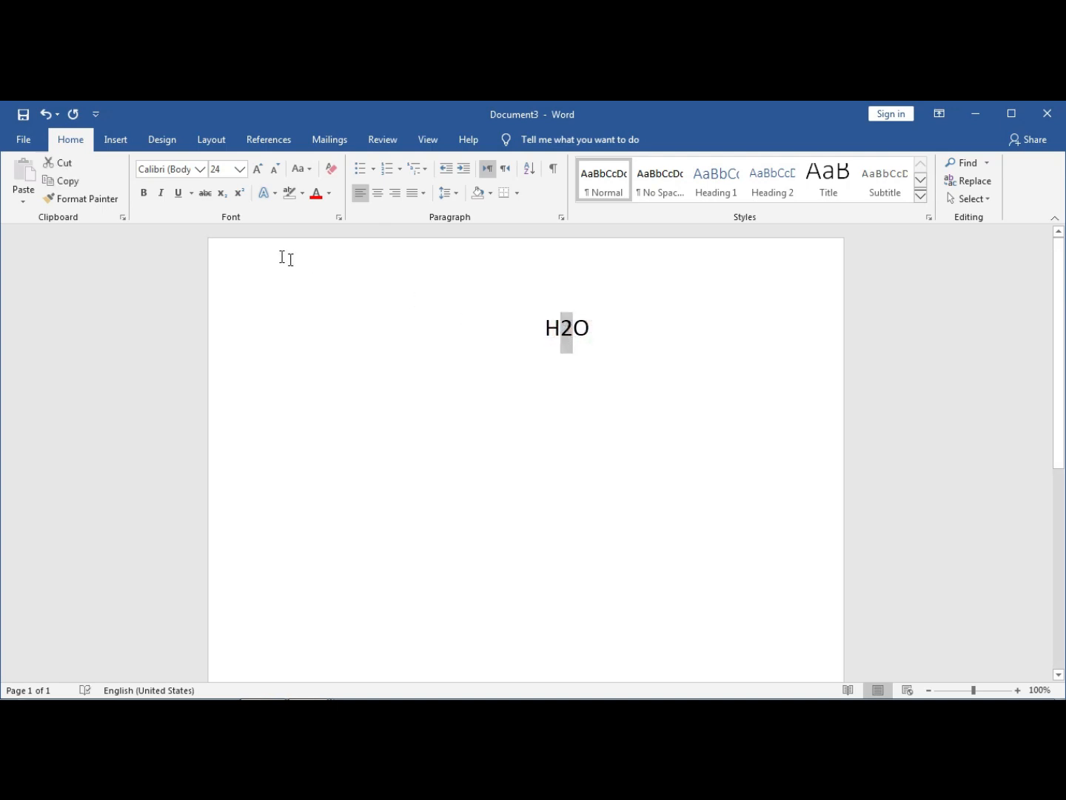
{"action": "left_click", "coordinate": [221, 194]}
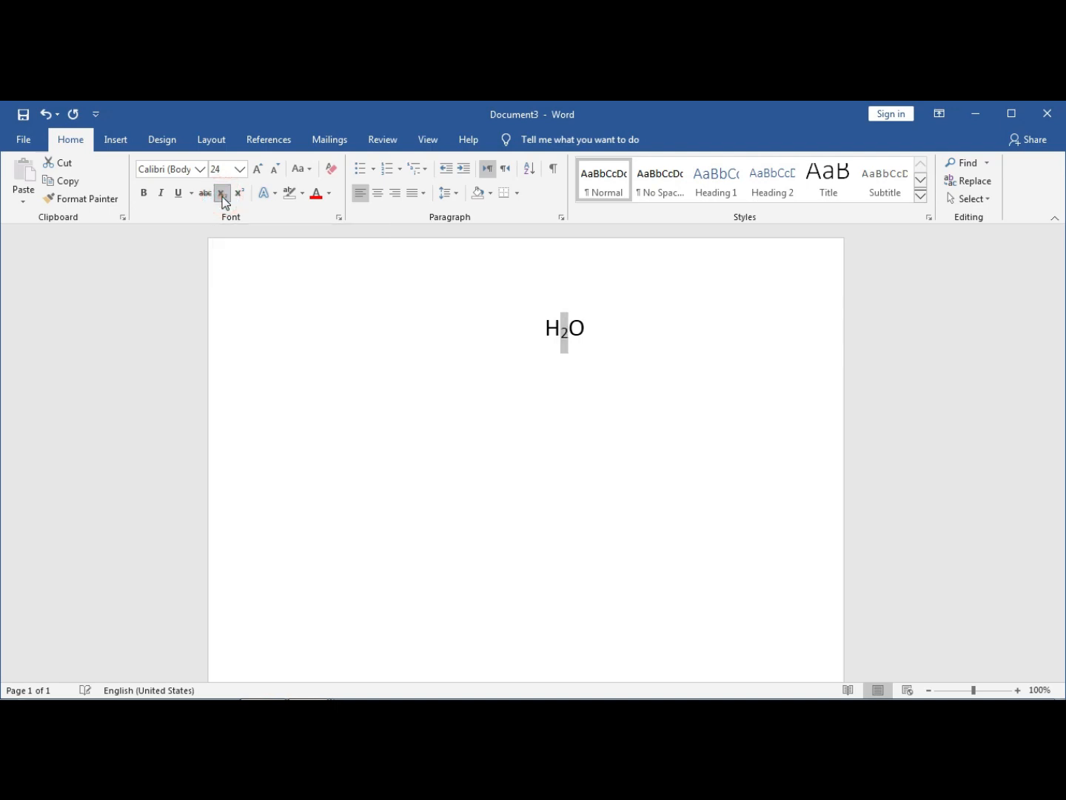
{"action": "left_click", "coordinate": [476, 336]}
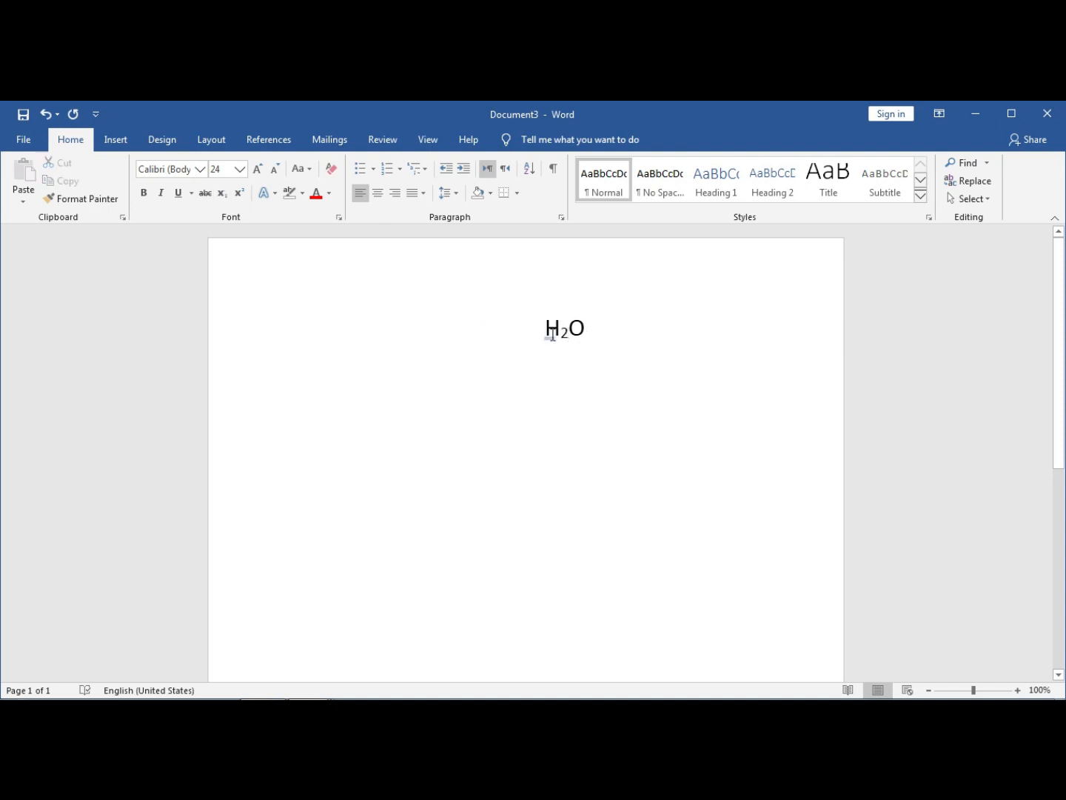
- Delete the subscript 2 and the remaining letters, leaving the page empty
{"action": "mouse_move", "coordinate": [569, 334]}
{"action": "left_mouse_down"}
{"action": "mouse_move", "coordinate": [575, 327]}
{"action": "mouse_move", "coordinate": [559, 328]}
{"action": "left_mouse_up"}
{"action": "key", "text": "Delete"}
{"action": "key", "text": "BackSpace"}
{"action": "key", "text": "BackSpace"}
{"action": "left_click", "coordinate": [603, 353]}
- Type 22, superscript the second 2, then replace it with superscript 'kubyvkugvf'
{"action": "type", "text": "22"}
{"action": "left_click_drag", "start_coordinate": [571, 328], "coordinate": [561, 332]}
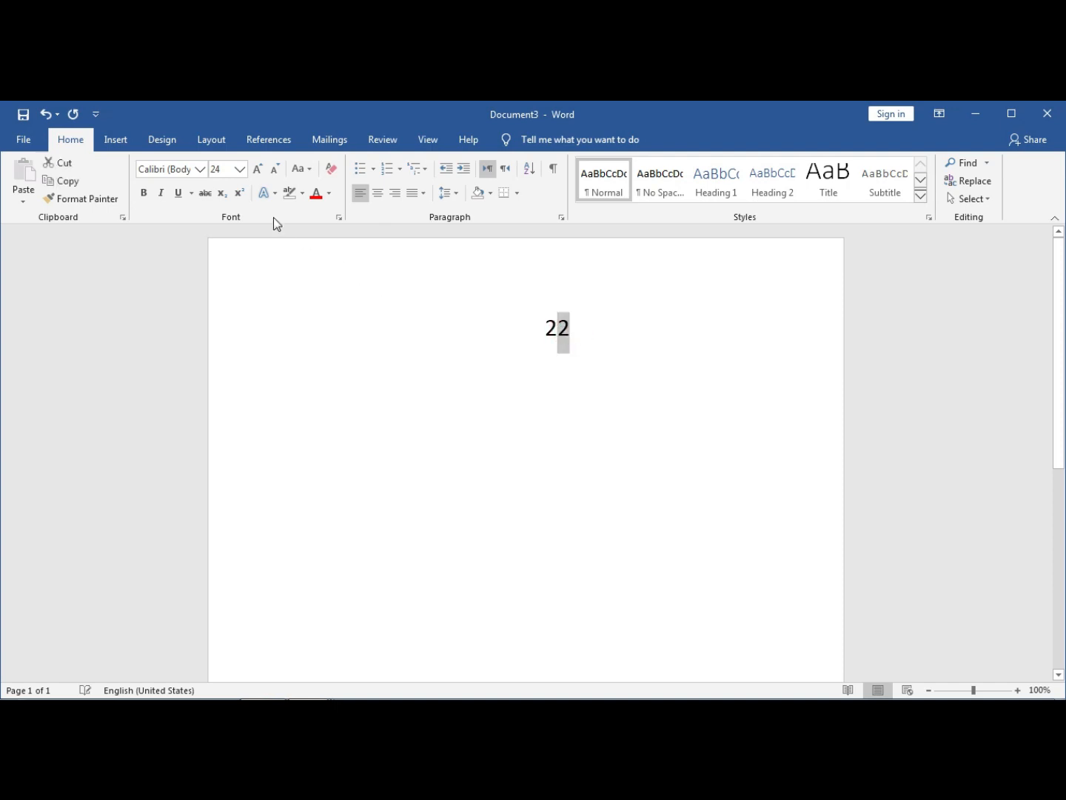
{"action": "left_click", "coordinate": [242, 195]}
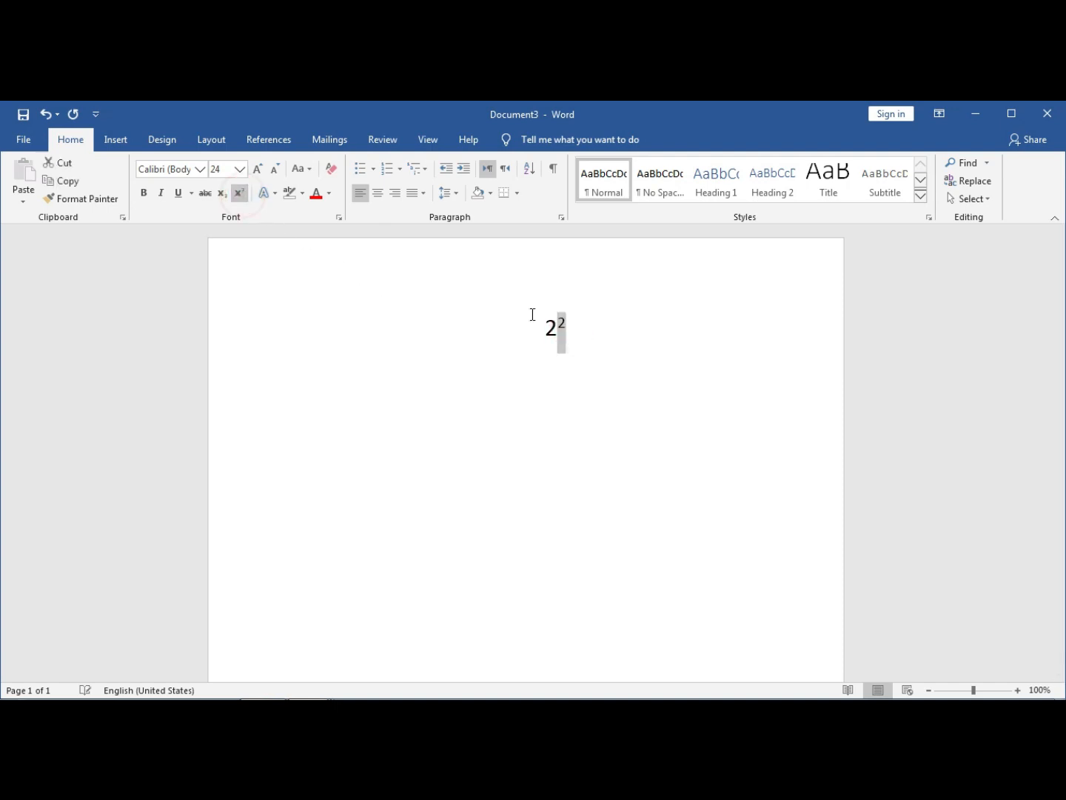
{"action": "left_click", "coordinate": [559, 341]}
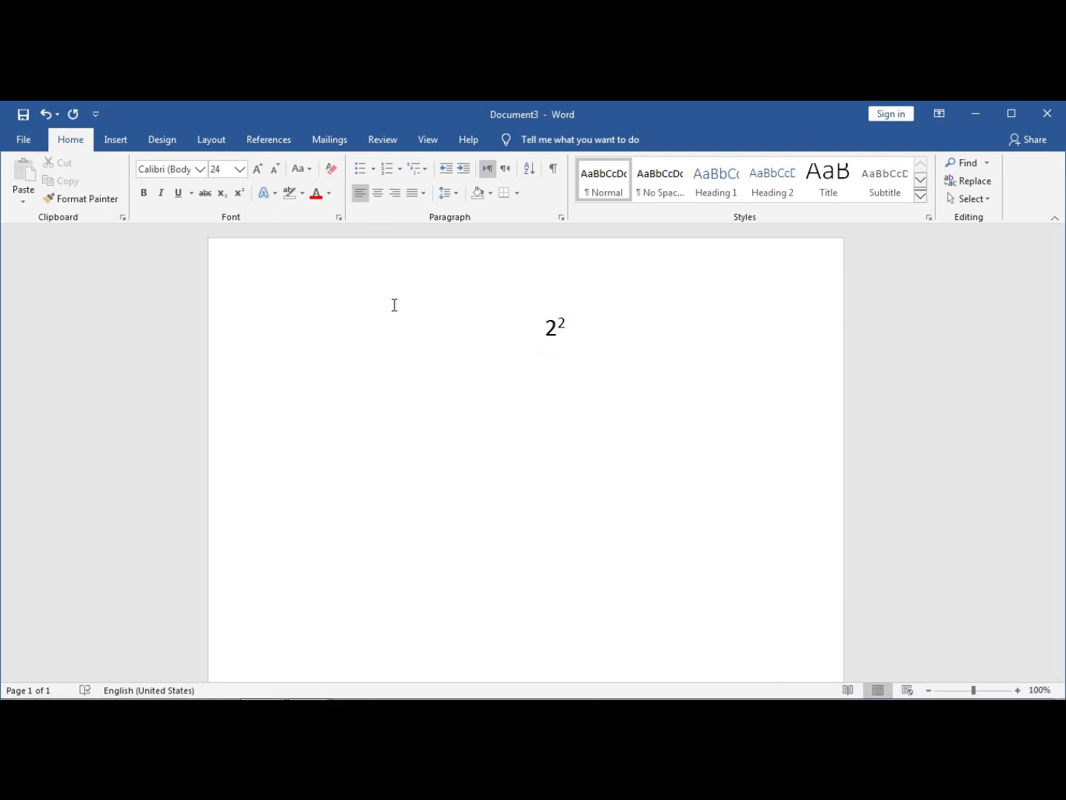
{"action": "left_click_drag", "start_coordinate": [572, 322], "coordinate": [558, 328]}
{"action": "key", "text": "BackSpace"}
{"action": "type", "text": "kubyvkugvf"}
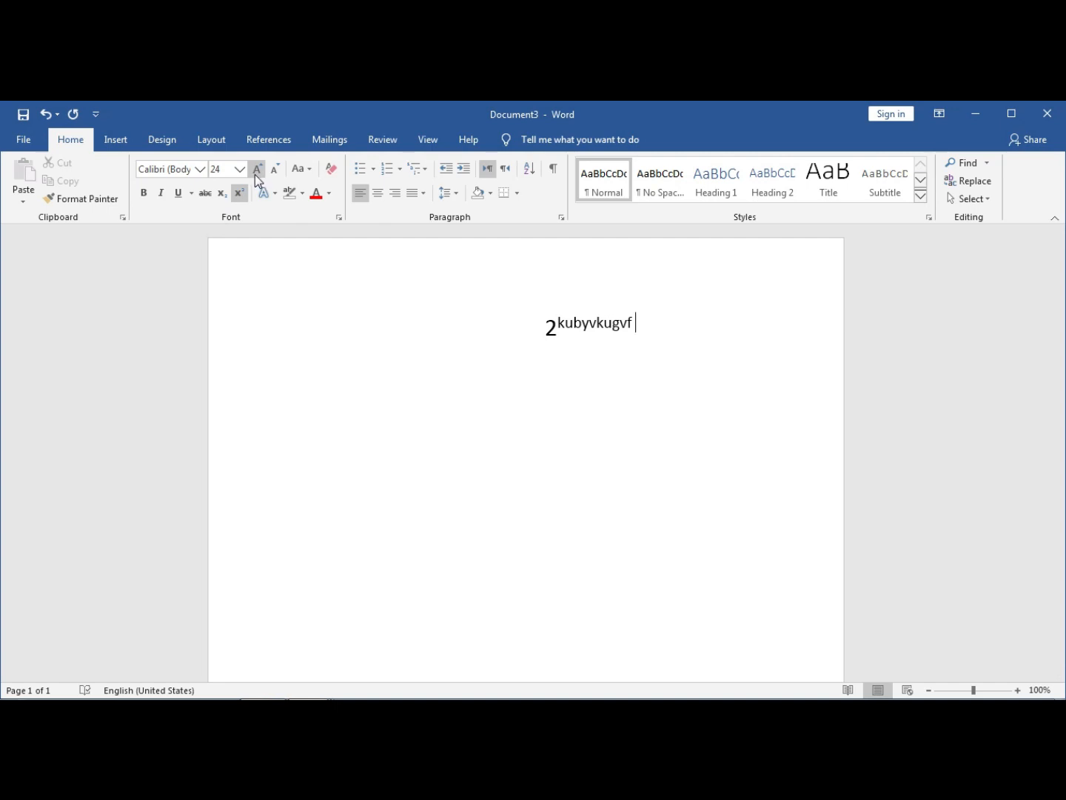
- Resize the whole 2kubyvkugvf line to 48 pt with Grow and Shrink Font
{"action": "left_click_drag", "start_coordinate": [634, 326], "coordinate": [542, 329]}
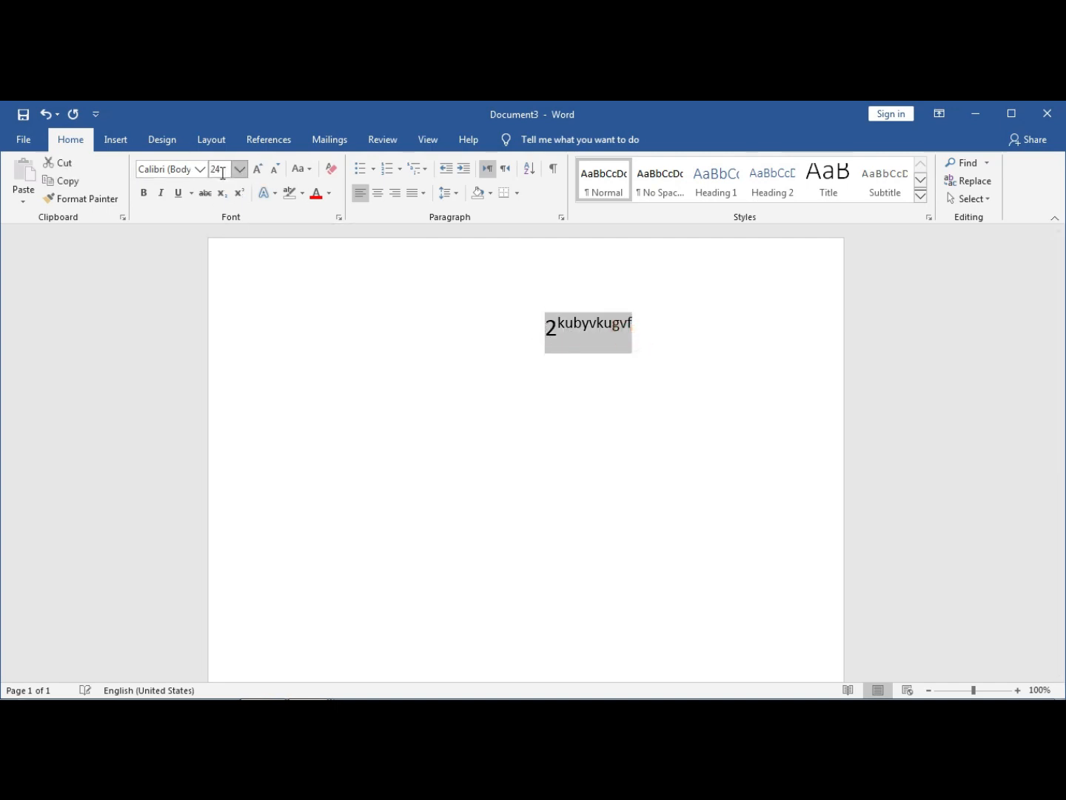
{"action": "left_click", "coordinate": [259, 170]}
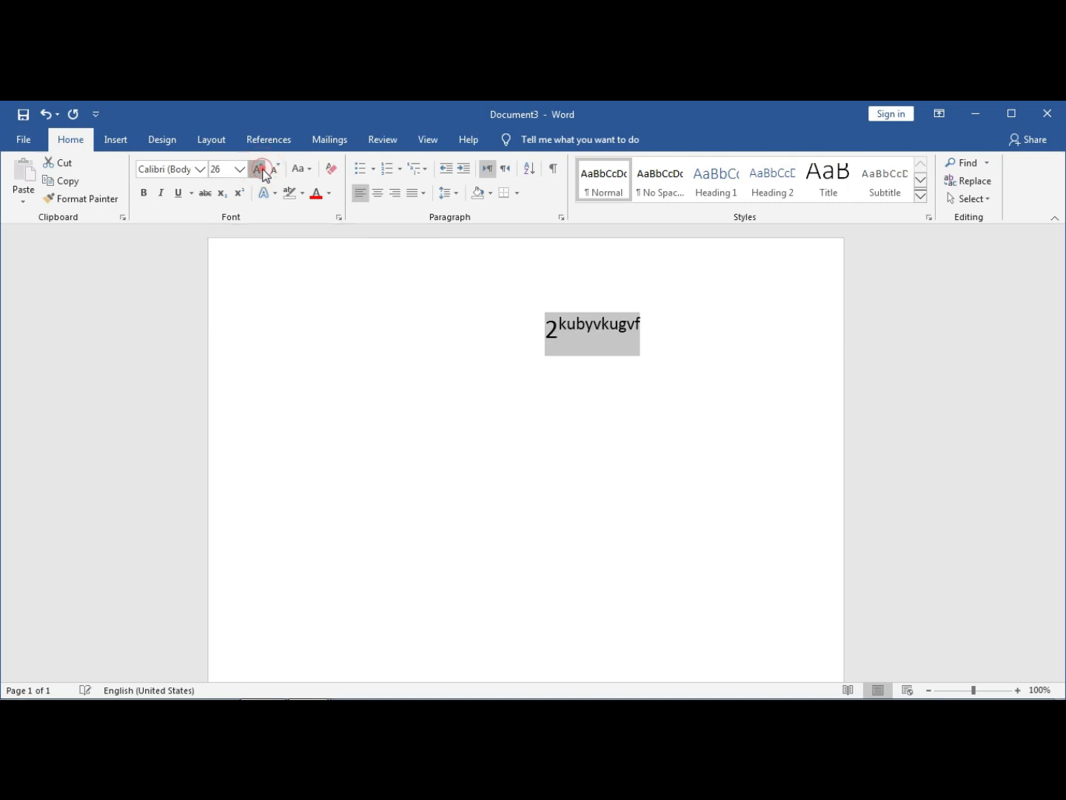
{"action": "left_click", "coordinate": [259, 170]}
{"action": "left_click", "coordinate": [259, 170]}
{"action": "left_click", "coordinate": [261, 169]}
{"action": "left_click", "coordinate": [260, 169]}
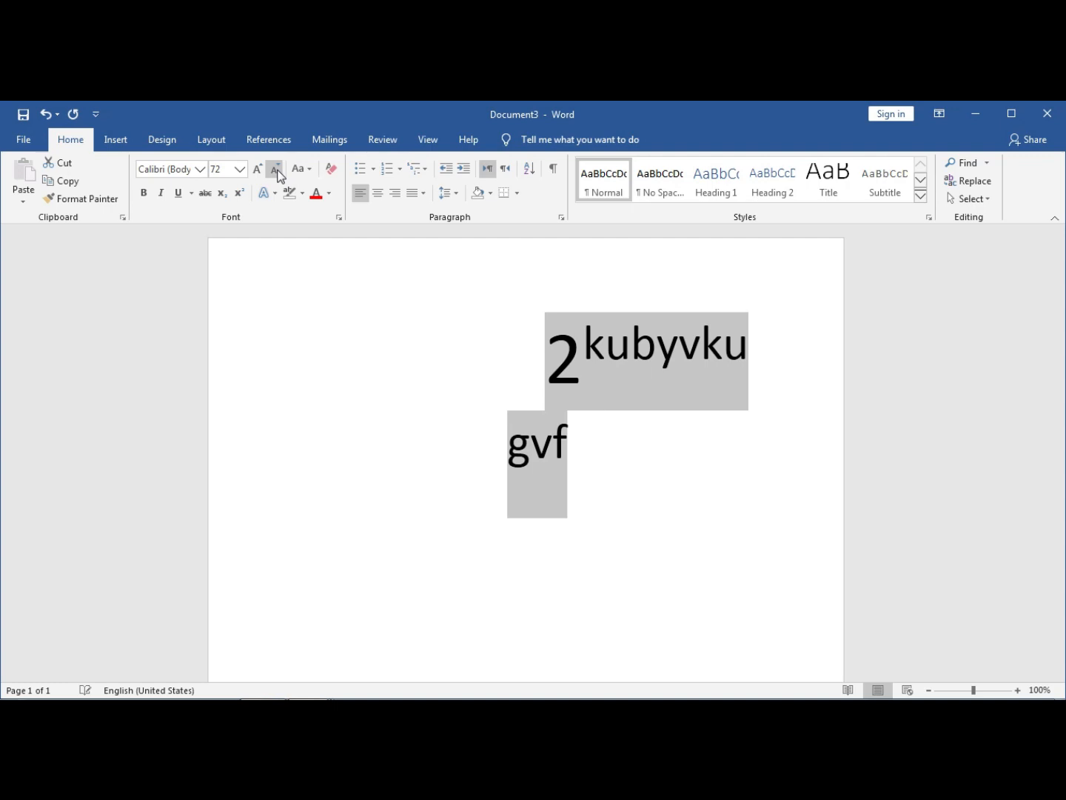
{"action": "left_click", "coordinate": [276, 170]}
{"action": "left_click", "coordinate": [275, 170]}
{"action": "left_click", "coordinate": [275, 170]}
{"action": "left_click", "coordinate": [274, 170]}
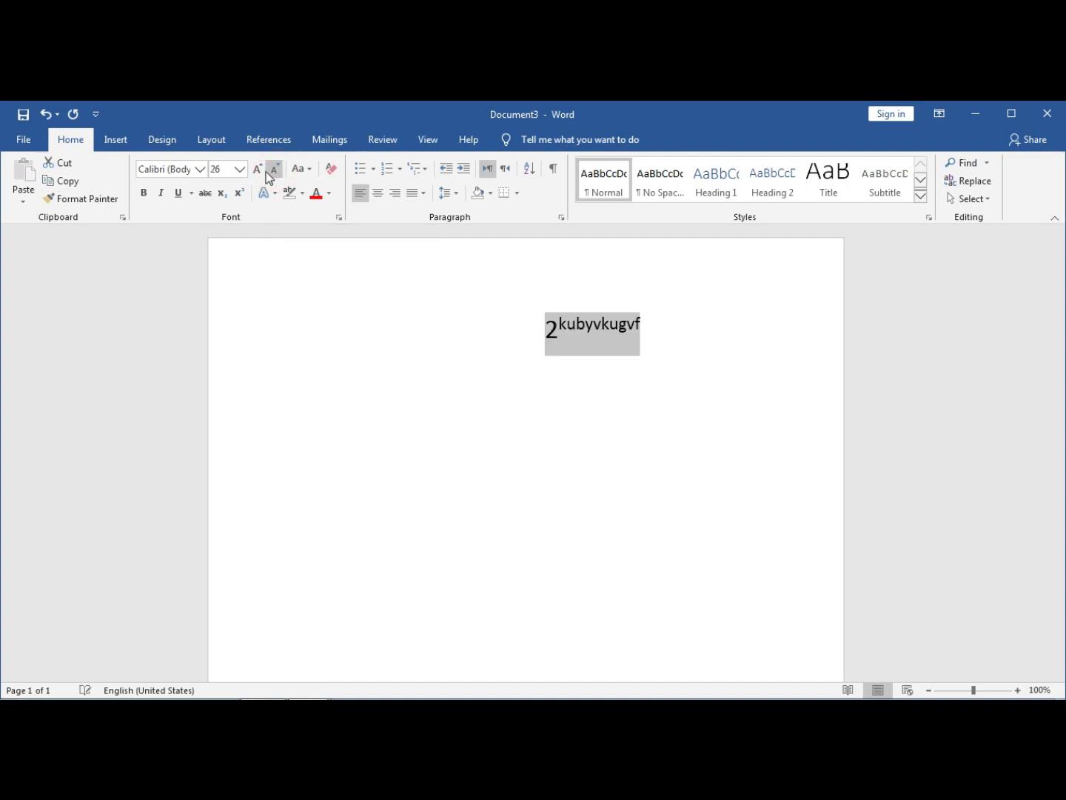
{"action": "left_click", "coordinate": [259, 170]}
{"action": "left_click", "coordinate": [260, 170]}
{"action": "left_click", "coordinate": [259, 169]}
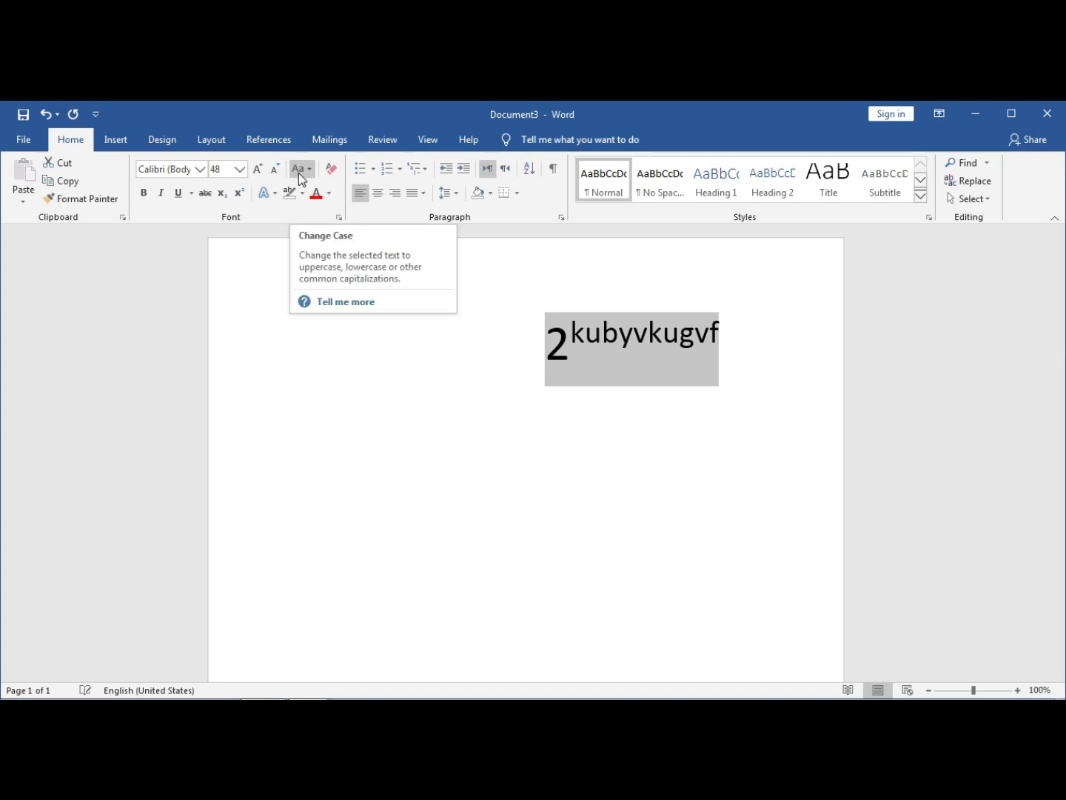
- Turn superscript off so kubyvkugvf becomes normal text
{"action": "left_click", "coordinate": [239, 194]}
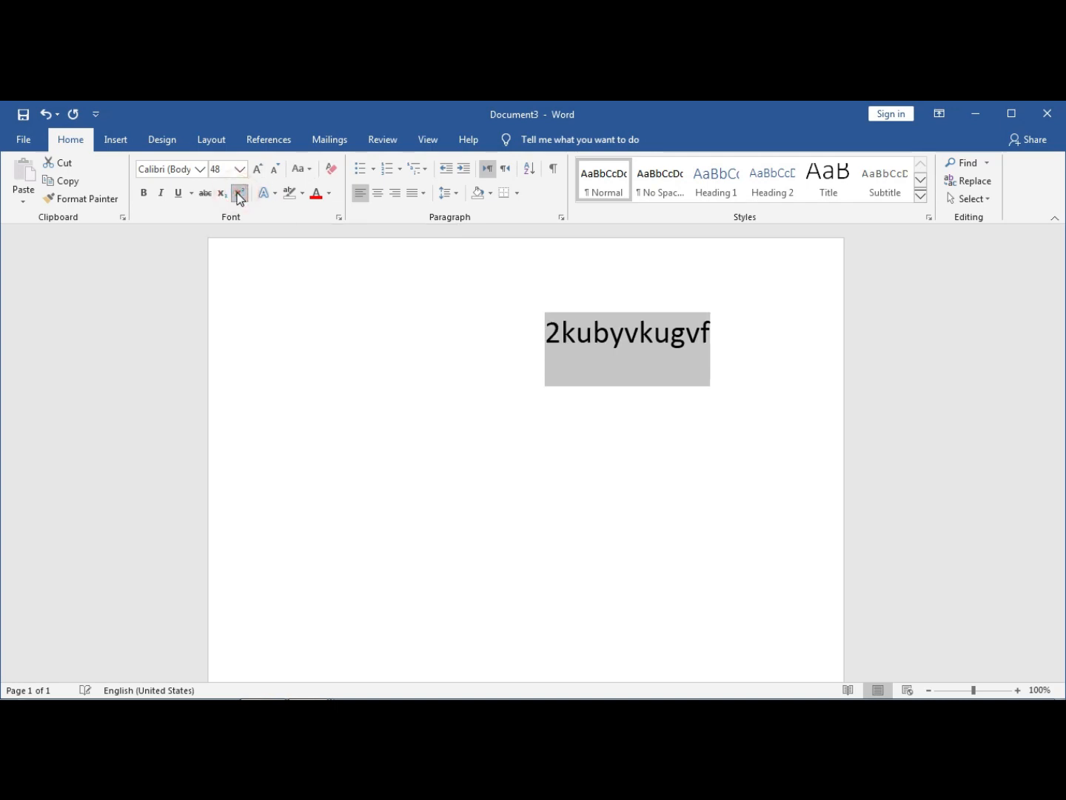
{"action": "left_click", "coordinate": [575, 352]}
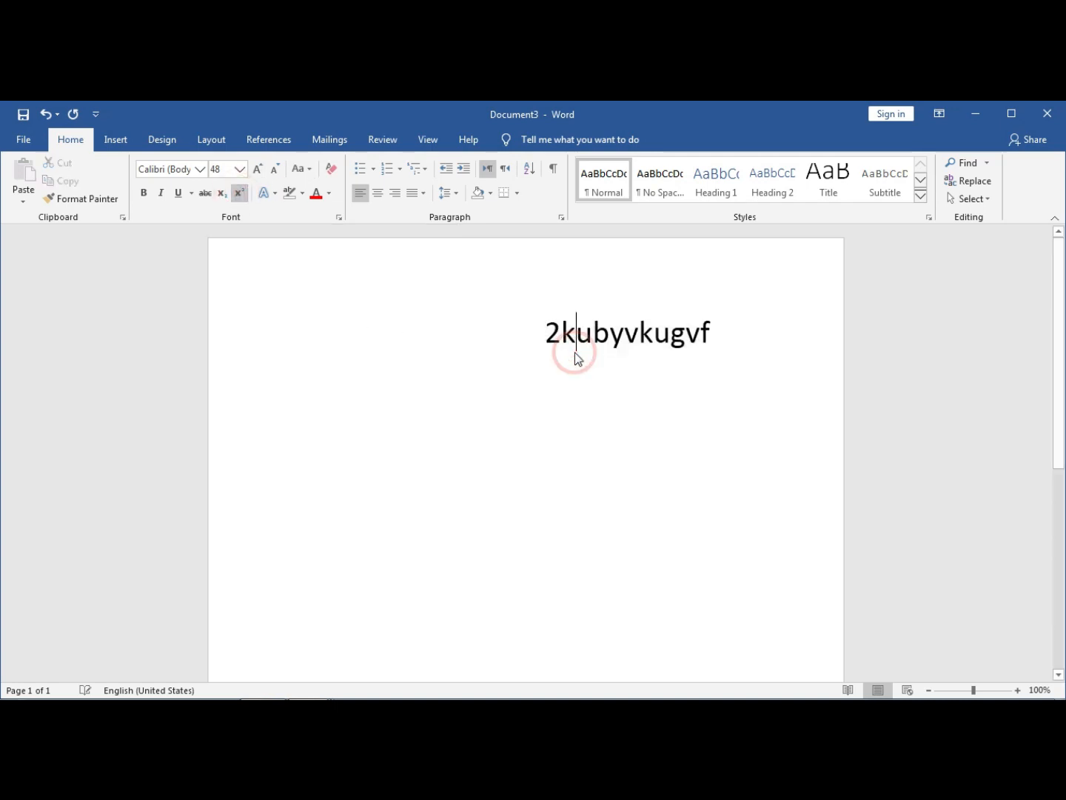
{"action": "left_click", "coordinate": [715, 333]}
- Replace the line with a person's name and make it lowercase
{"action": "left_click_drag", "start_coordinate": [716, 334], "coordinate": [533, 337]}
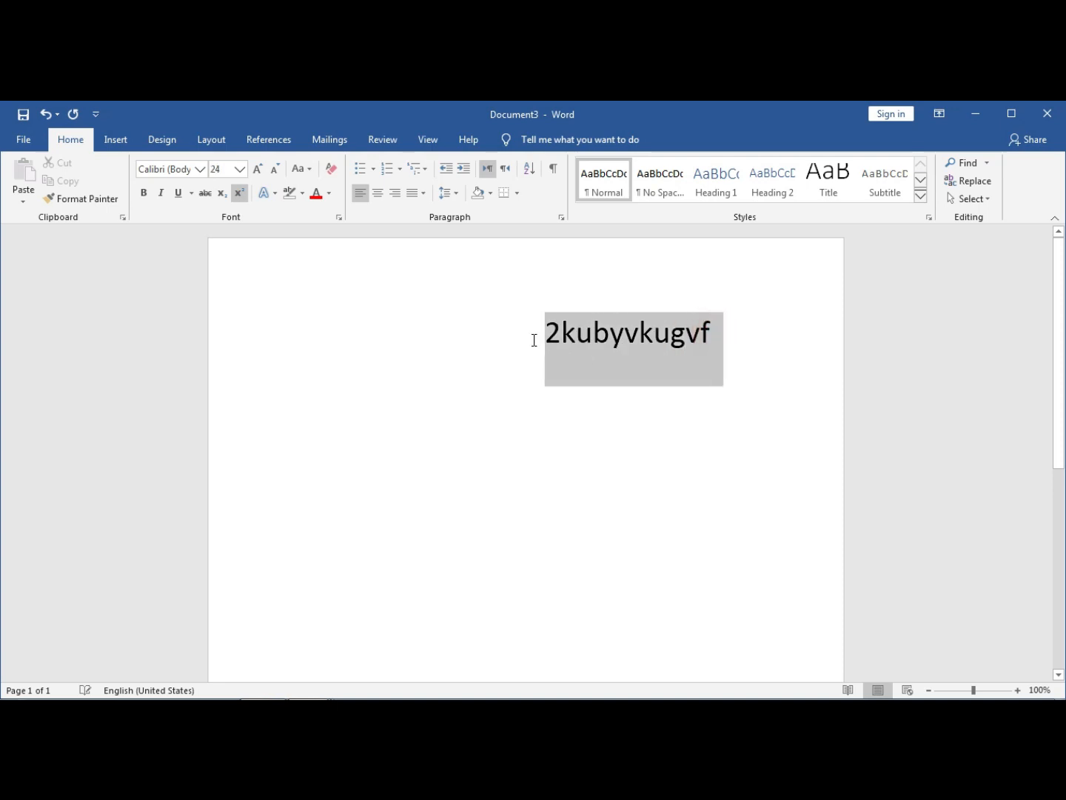
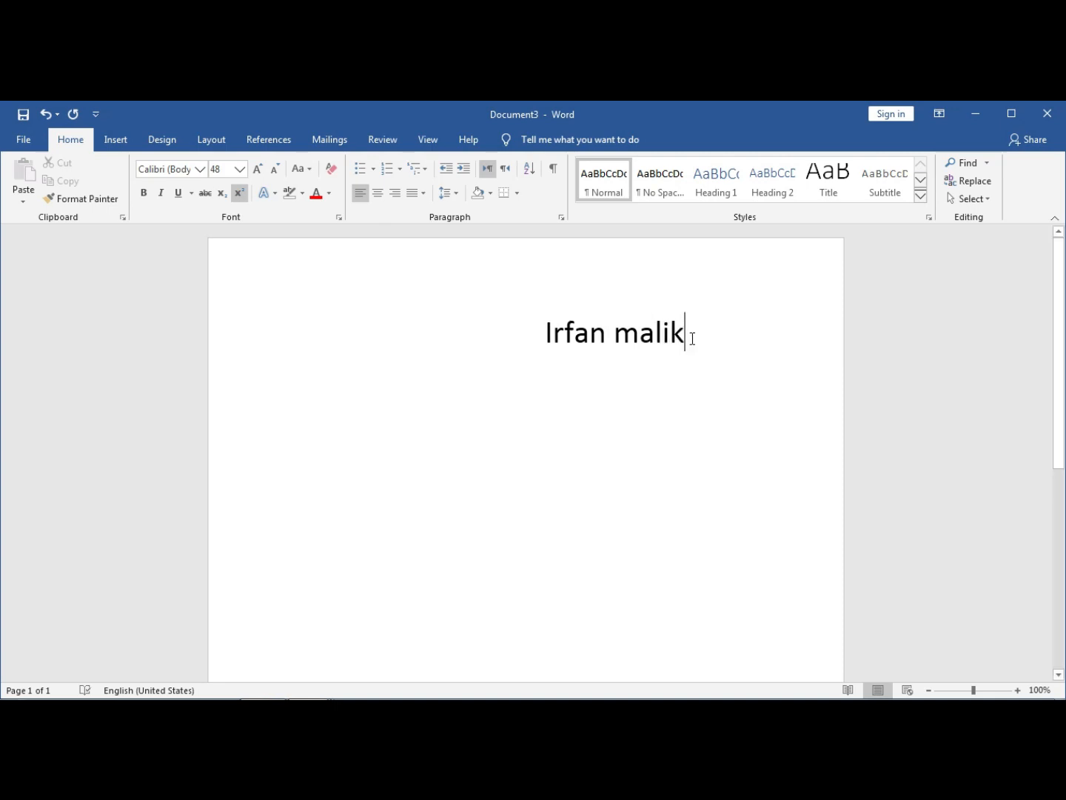
{"action": "left_click_drag", "start_coordinate": [693, 339], "coordinate": [566, 343]}
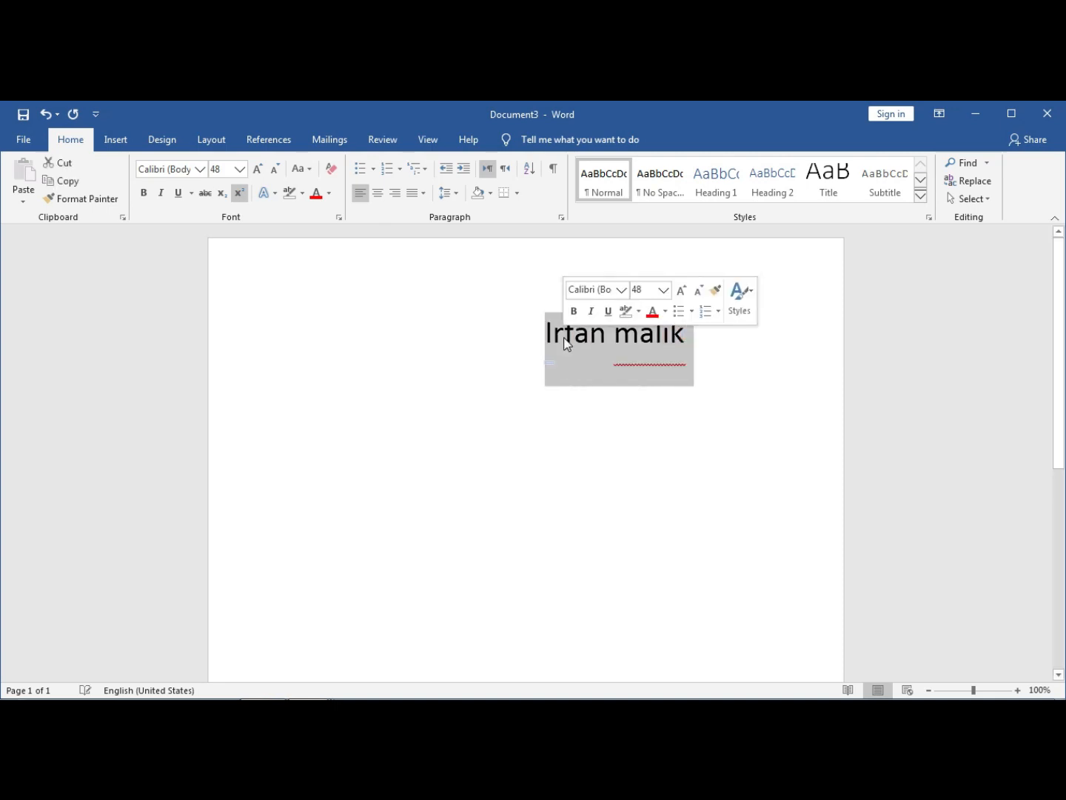
{"action": "left_click", "coordinate": [297, 171]}
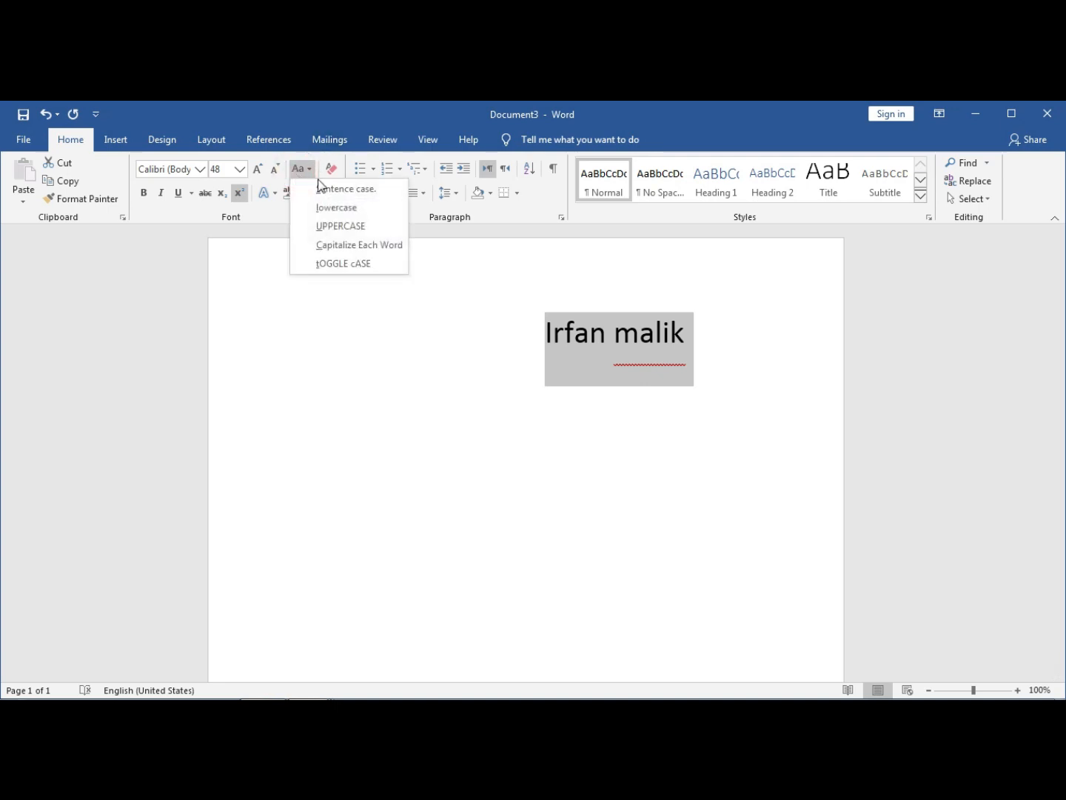
{"action": "left_click", "coordinate": [339, 209]}
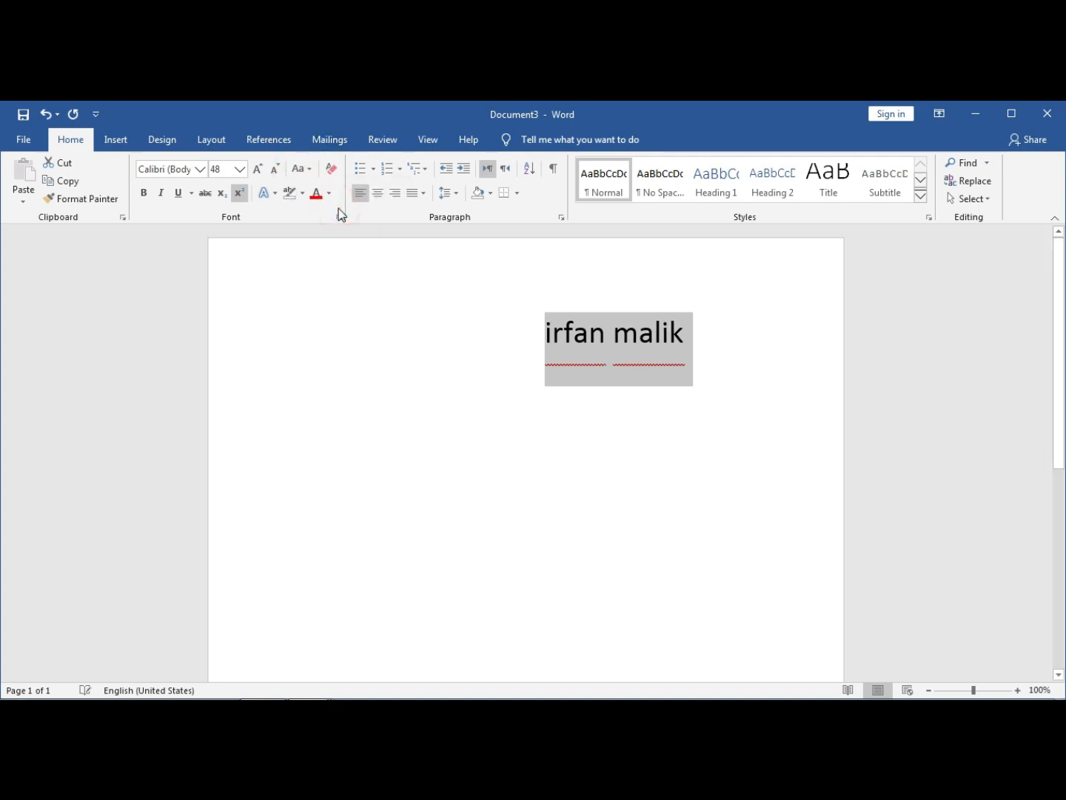
- Change the name to UPPERCASE, then to Capitalize Each Word
{"action": "left_click", "coordinate": [300, 166]}
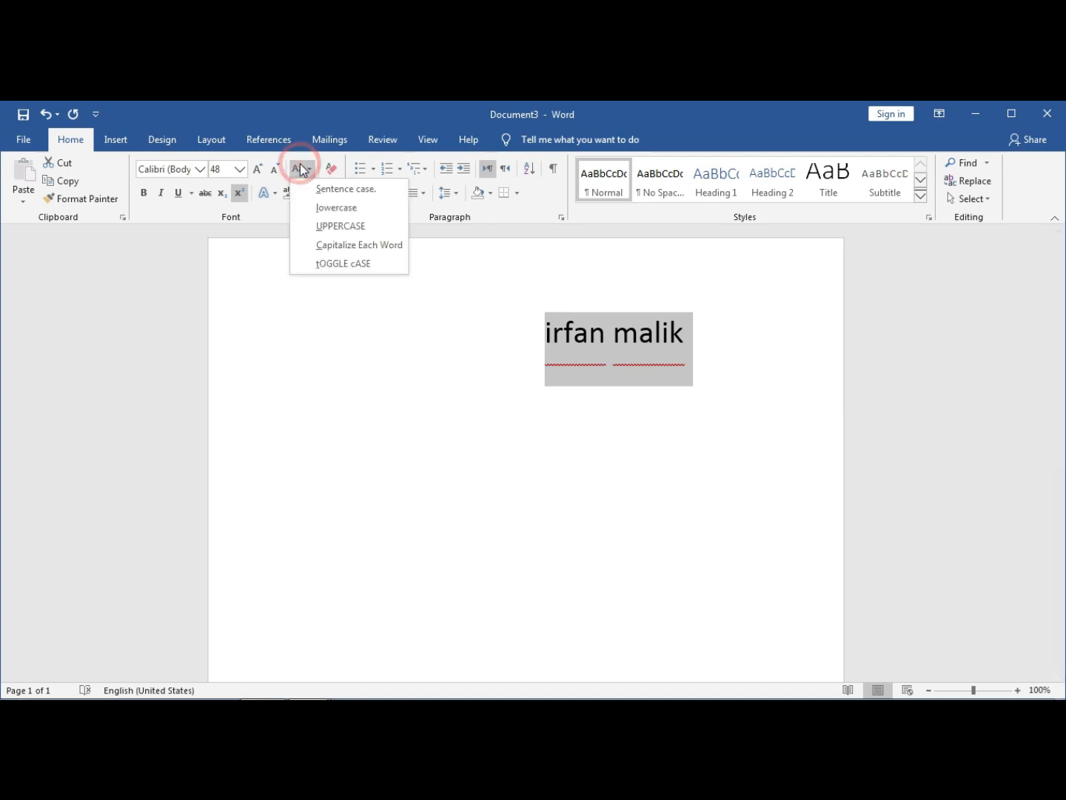
{"action": "left_click", "coordinate": [341, 226]}
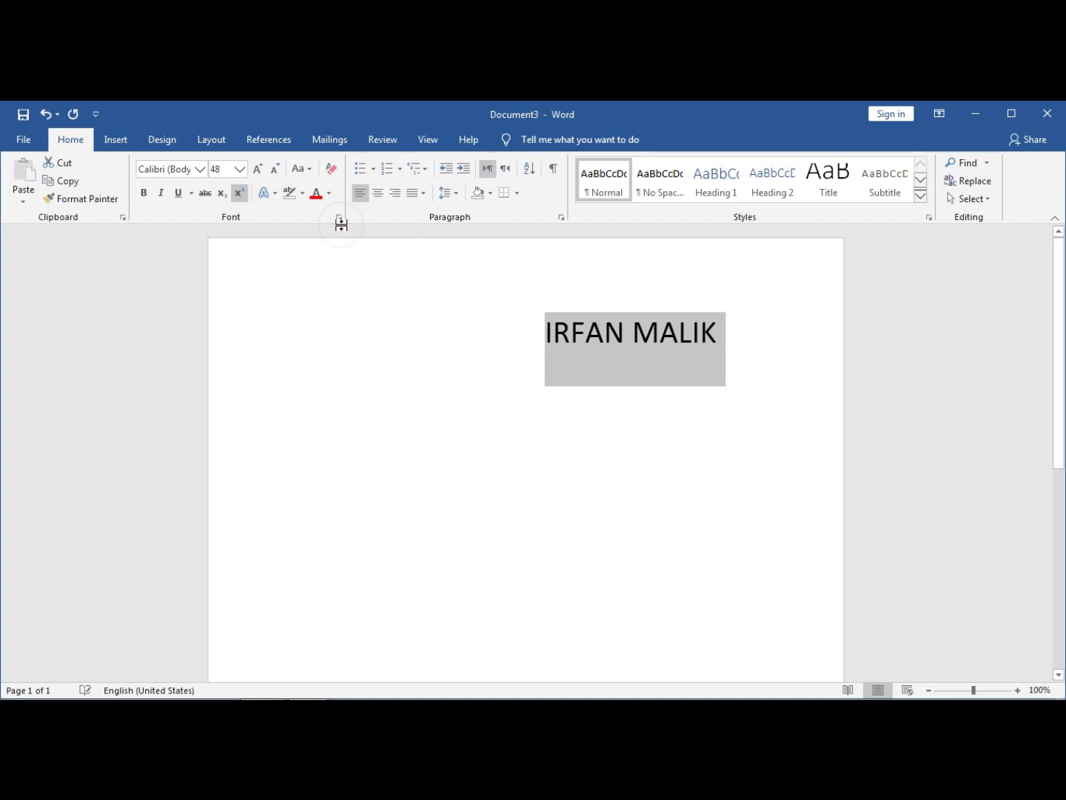
{"action": "left_click", "coordinate": [300, 169]}
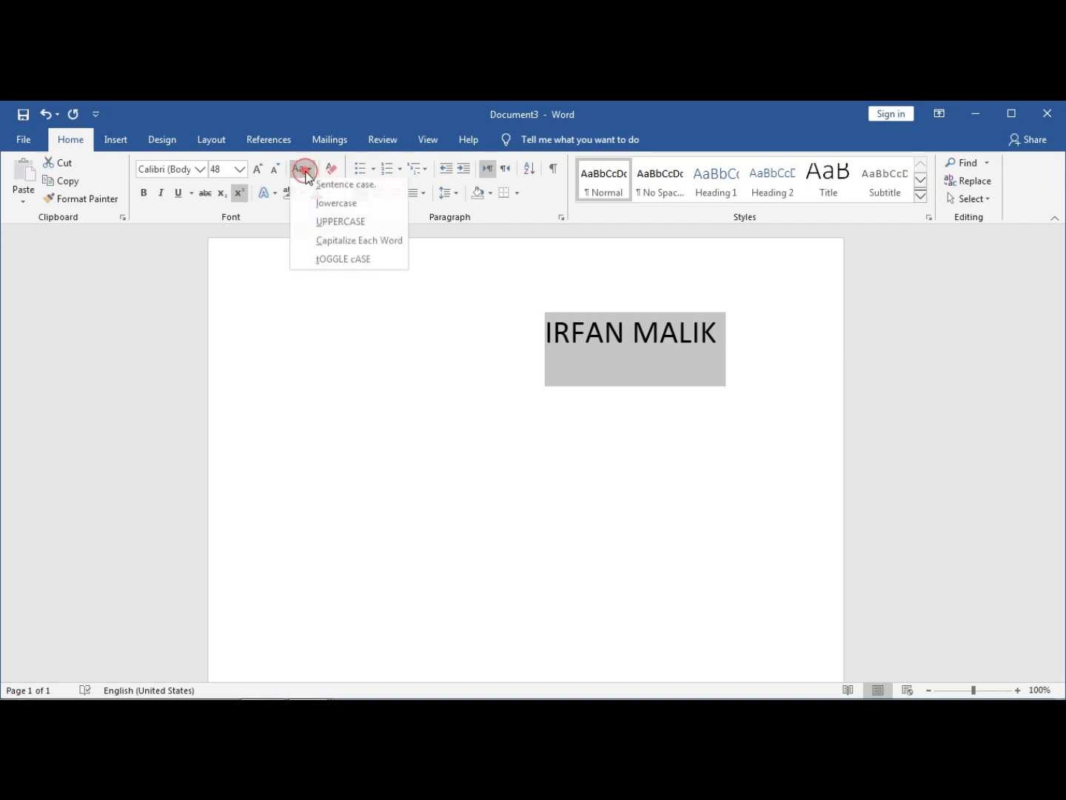
{"action": "left_click", "coordinate": [358, 246]}
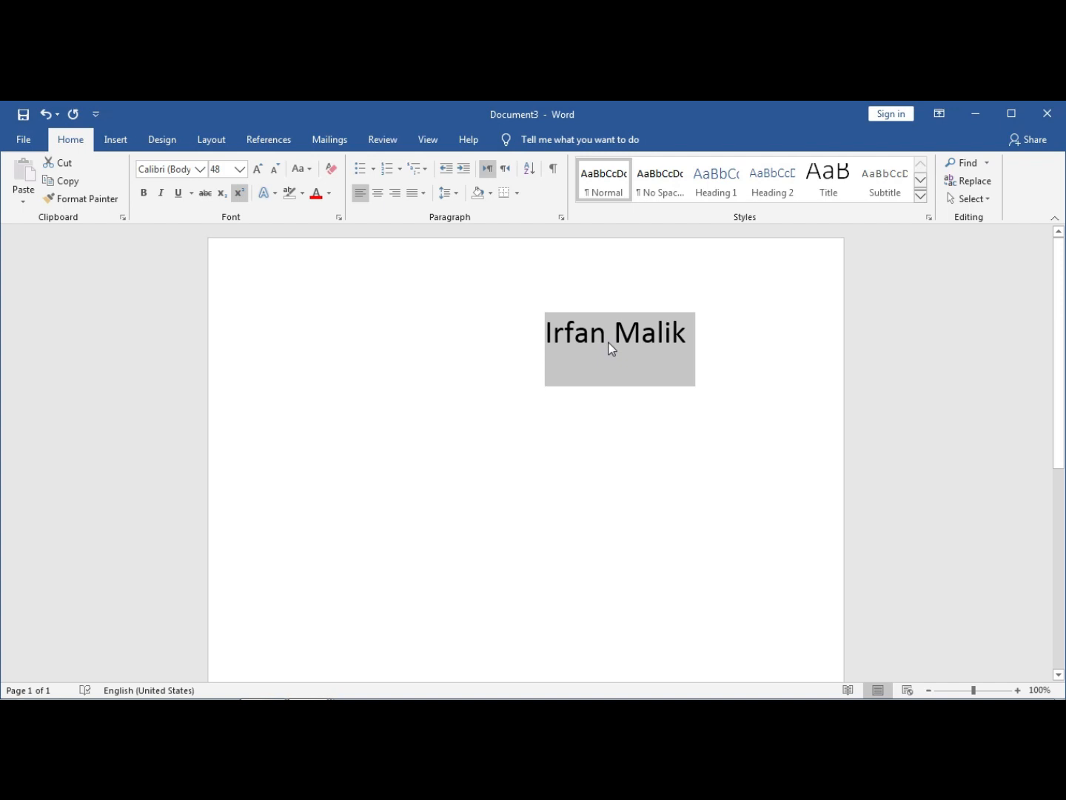
- Apply tOGGLE cASE to the name, then undo it with Ctrl+Z
{"action": "left_click", "coordinate": [576, 371]}
{"action": "left_click_drag", "start_coordinate": [693, 335], "coordinate": [570, 340]}
{"action": "left_click", "coordinate": [302, 169]}
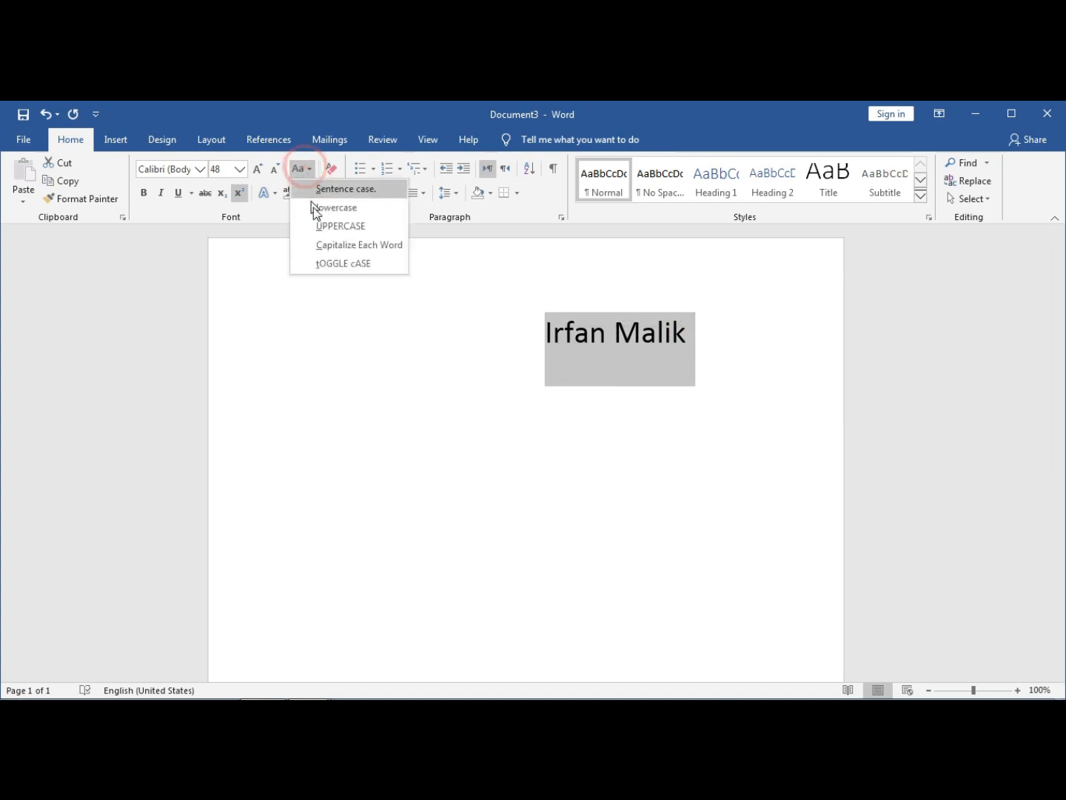
{"action": "left_click", "coordinate": [335, 263]}
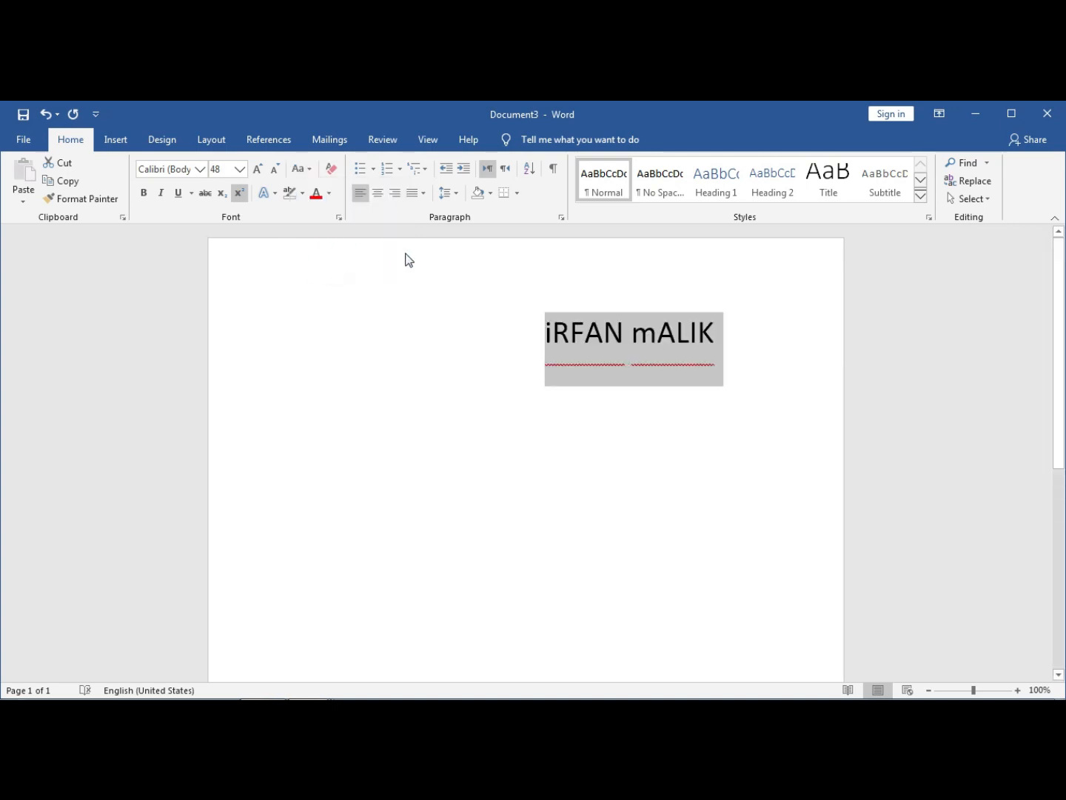
{"action": "left_click", "coordinate": [481, 299]}
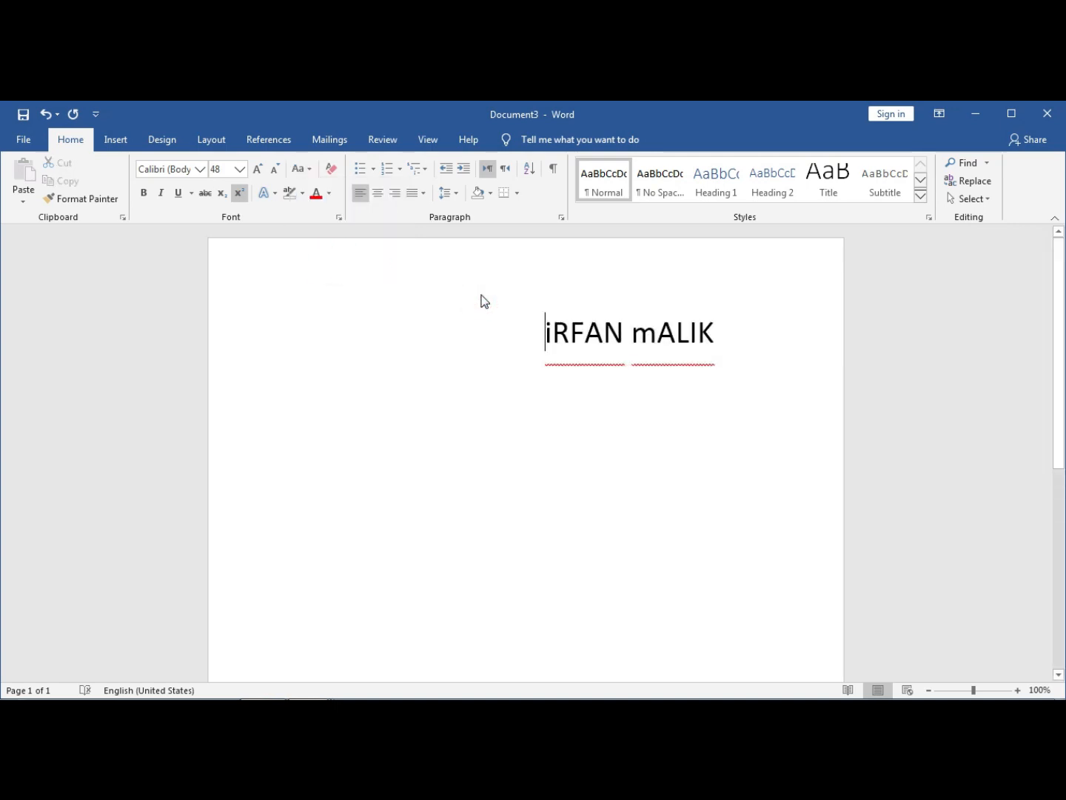
{"action": "left_click", "coordinate": [710, 330]}
{"action": "key", "text": "ctrl+z"}
{"action": "left_click", "coordinate": [686, 322]}
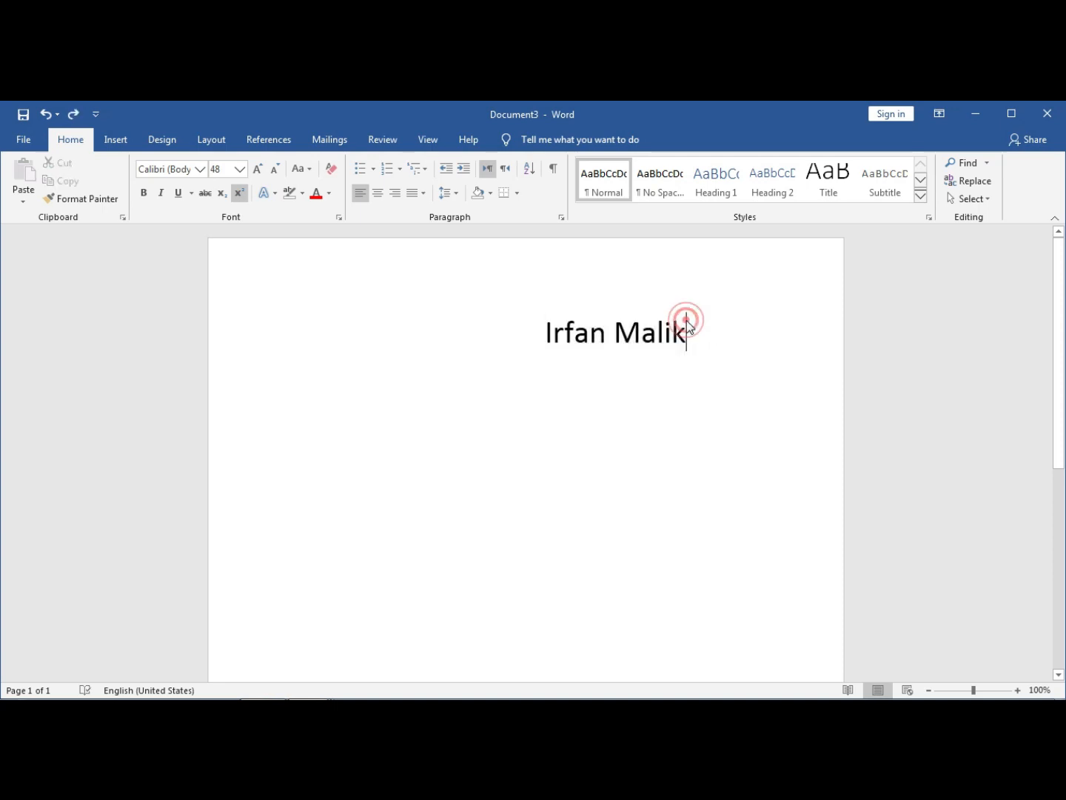
- Preview the text effects, highlight colour and font colour options for the name without applying any
{"action": "left_click_drag", "start_coordinate": [686, 323], "coordinate": [545, 334]}
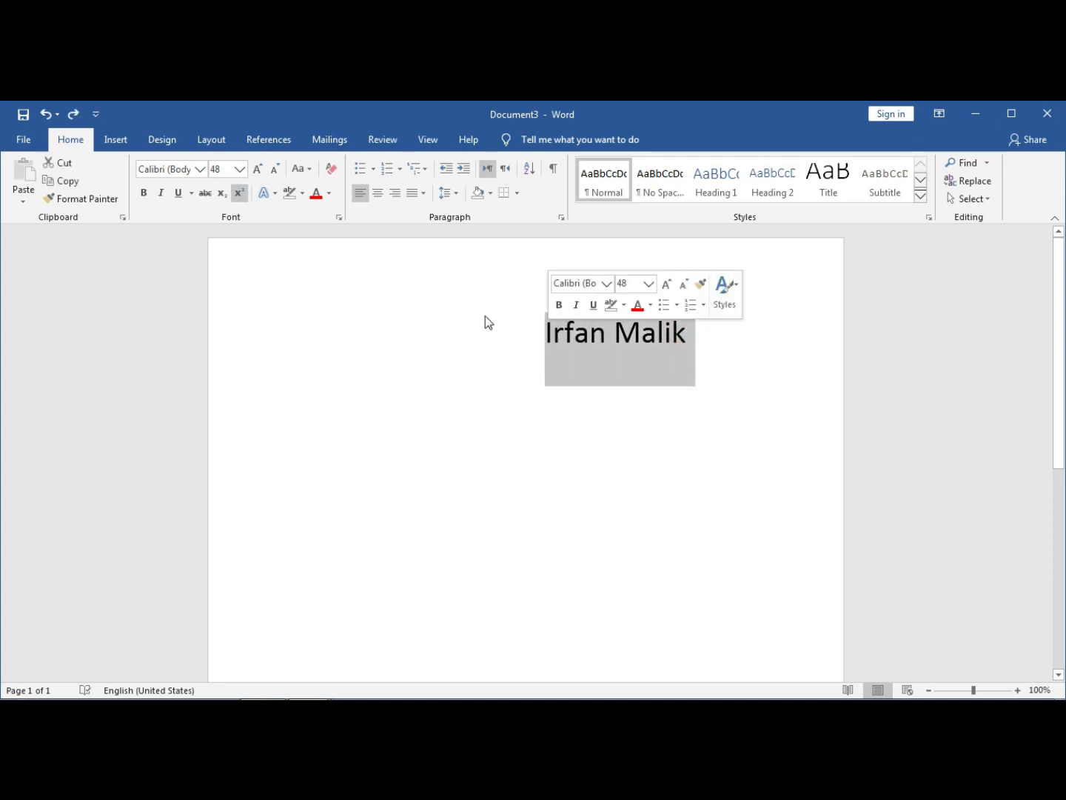
{"action": "left_click", "coordinate": [267, 197]}
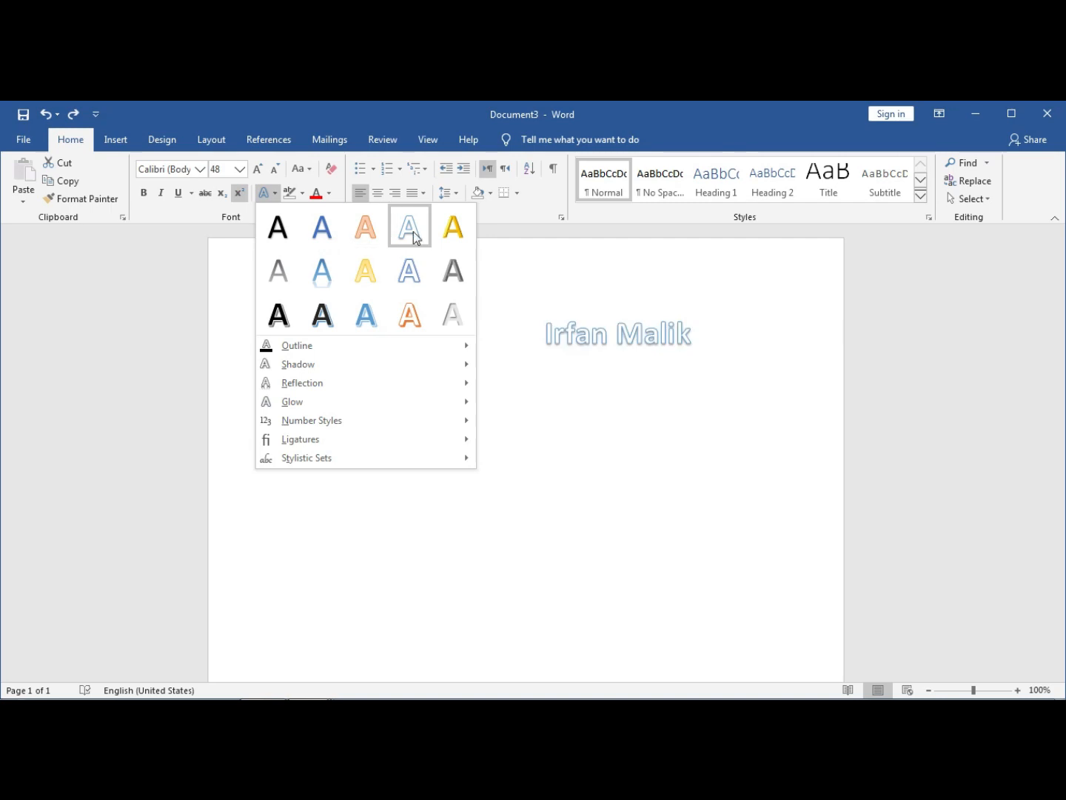
{"action": "left_click", "coordinate": [302, 193]}
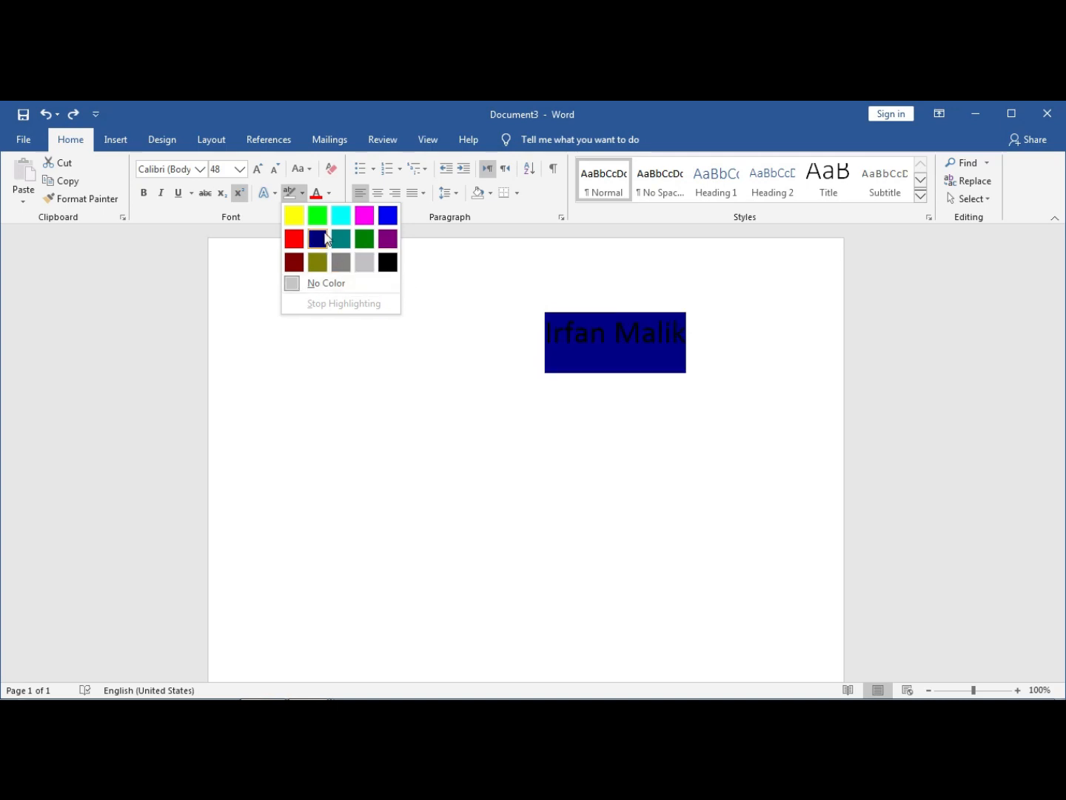
{"action": "left_click", "coordinate": [329, 194]}
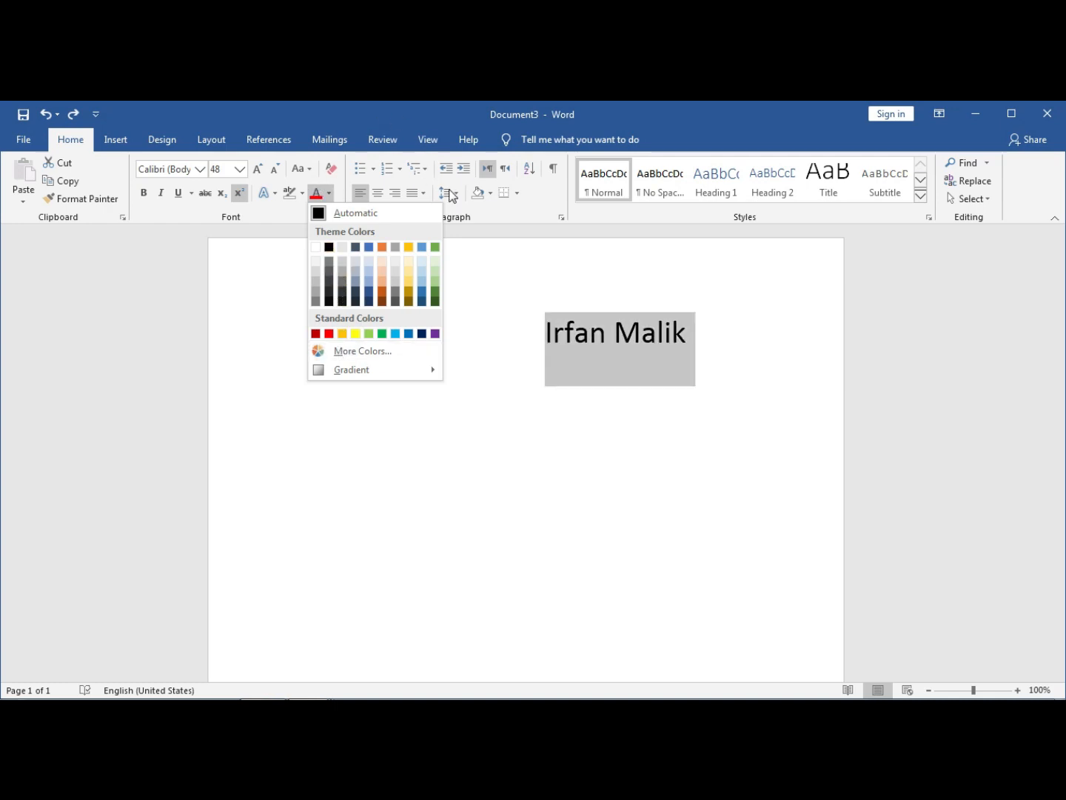
{"action": "left_click", "coordinate": [475, 297]}
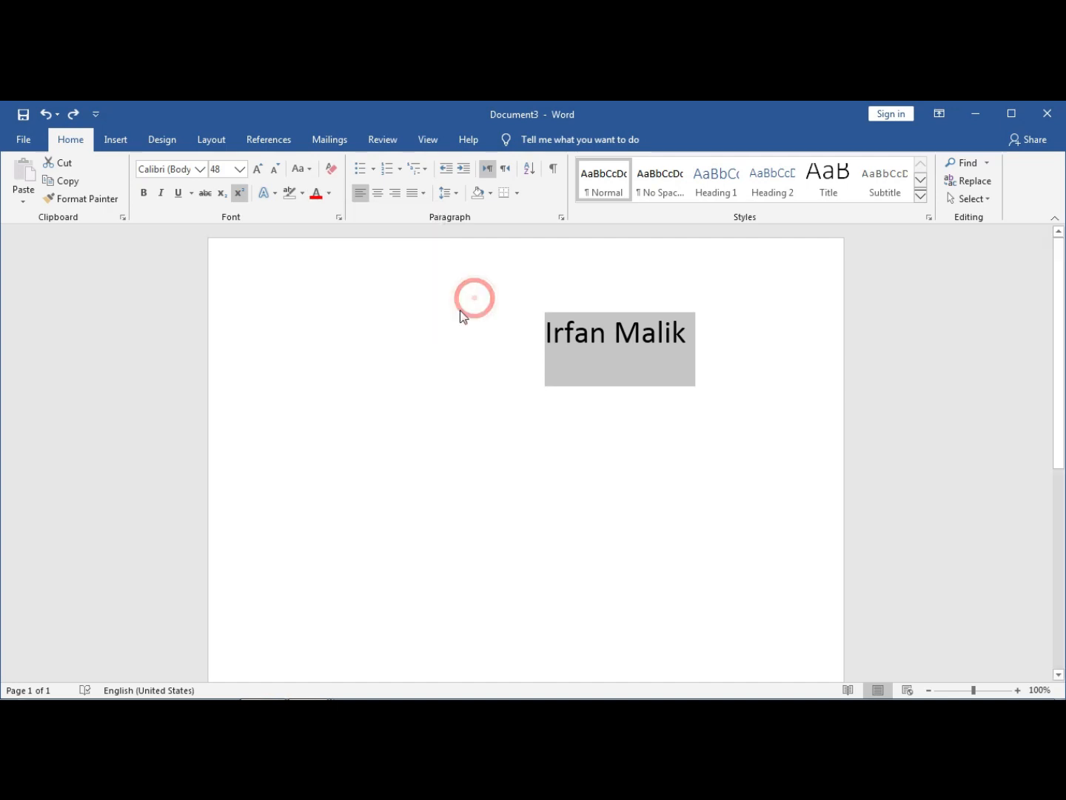
{"action": "left_click", "coordinate": [586, 332]}
{"action": "left_click", "coordinate": [682, 333]}
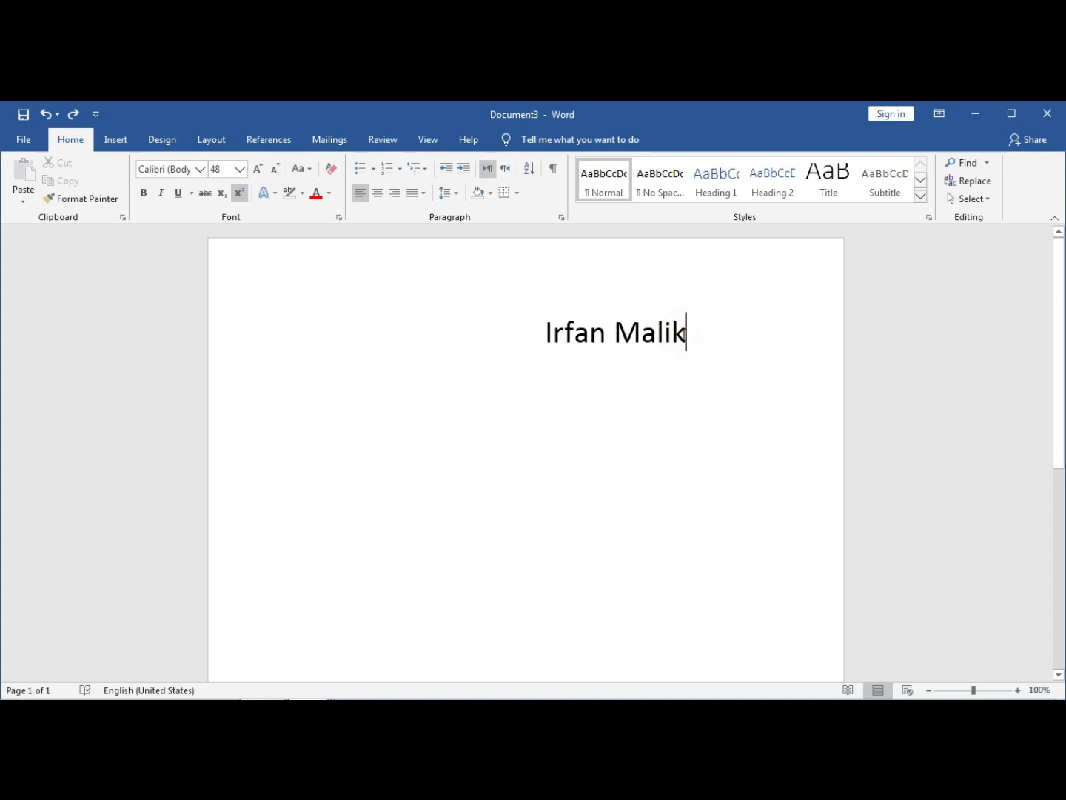
- Add three new lines reading 1, 1 and 2 beneath the name
{"action": "key", "text": "Return"}
{"action": "type", "text": "1"}
{"action": "key", "text": "Return"}
{"action": "type", "text": "1"}
{"action": "key", "text": "Return"}
{"action": "type", "text": "2"}
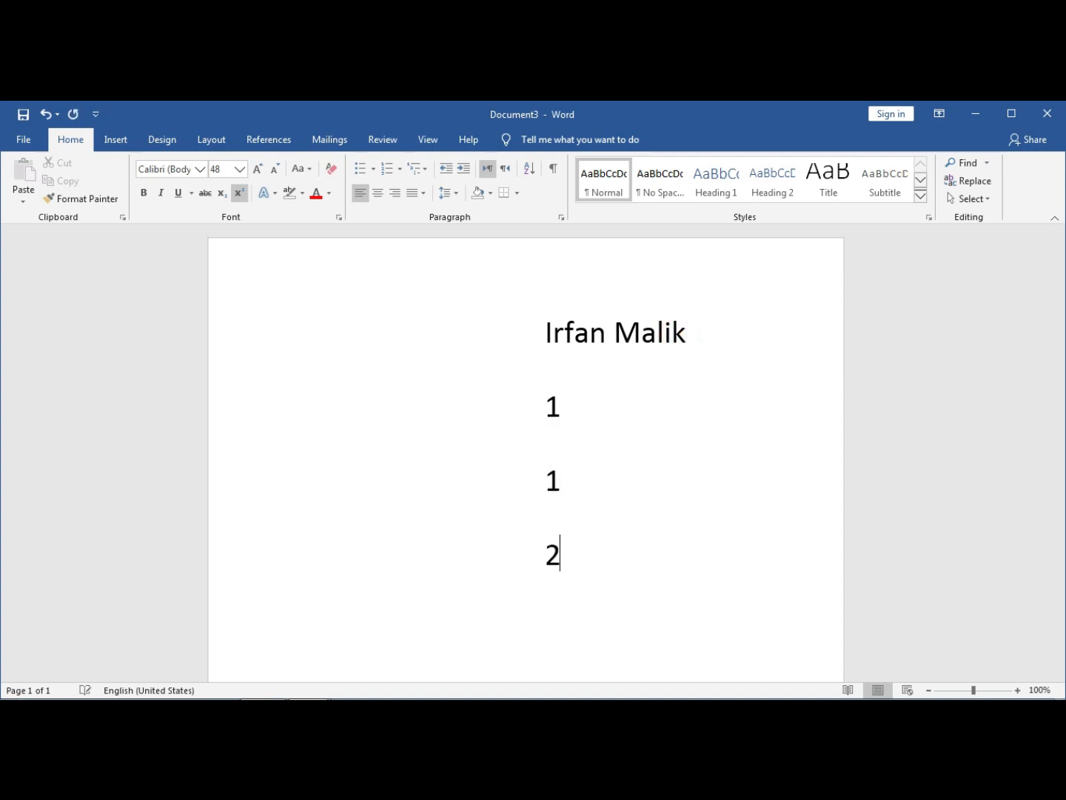
- Select all four lines, make them a bulleted list and view the bullet styles
{"action": "left_click", "coordinate": [571, 553]}
{"action": "left_click_drag", "start_coordinate": [571, 554], "coordinate": [551, 353]}
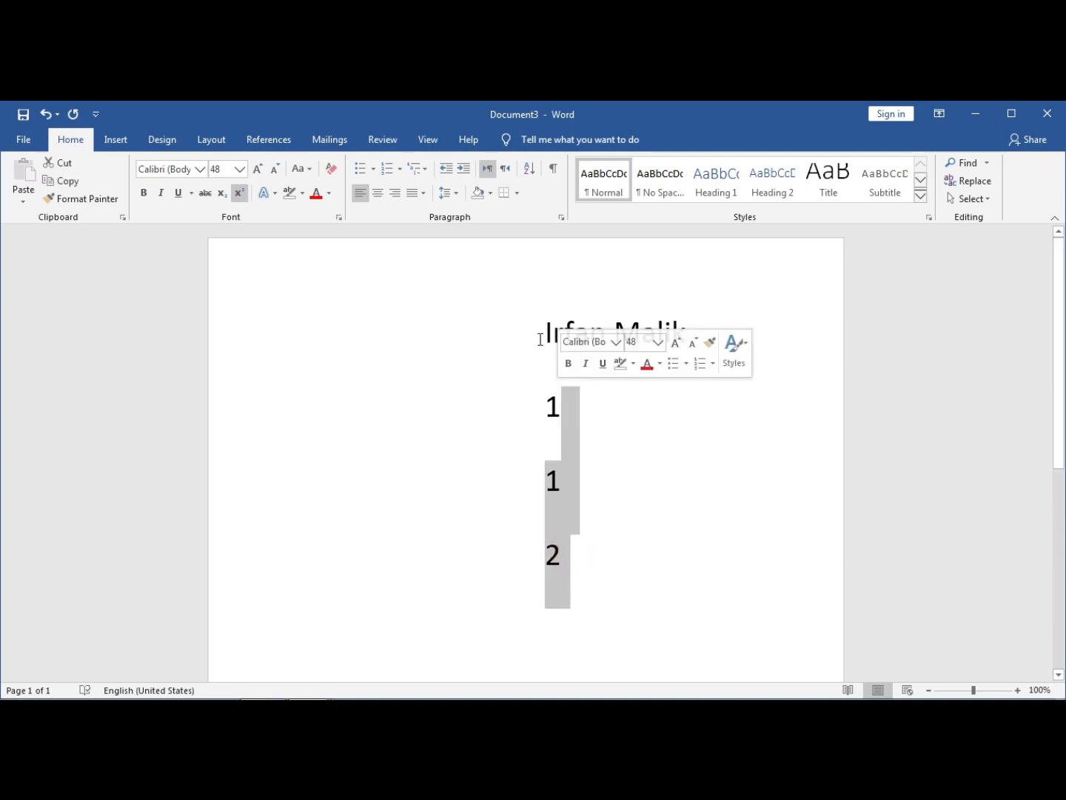
{"action": "left_click", "coordinate": [545, 327]}
{"action": "left_click_drag", "start_coordinate": [545, 317], "coordinate": [560, 524]}
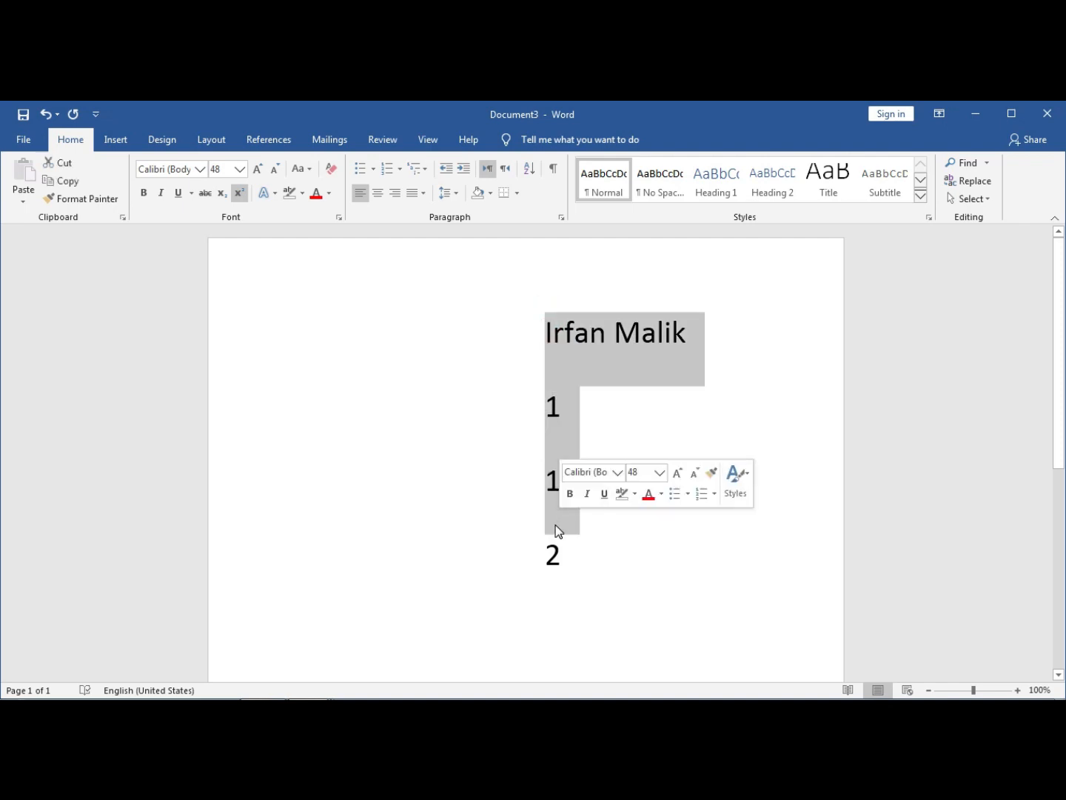
{"action": "key", "text": "shift+Down"}
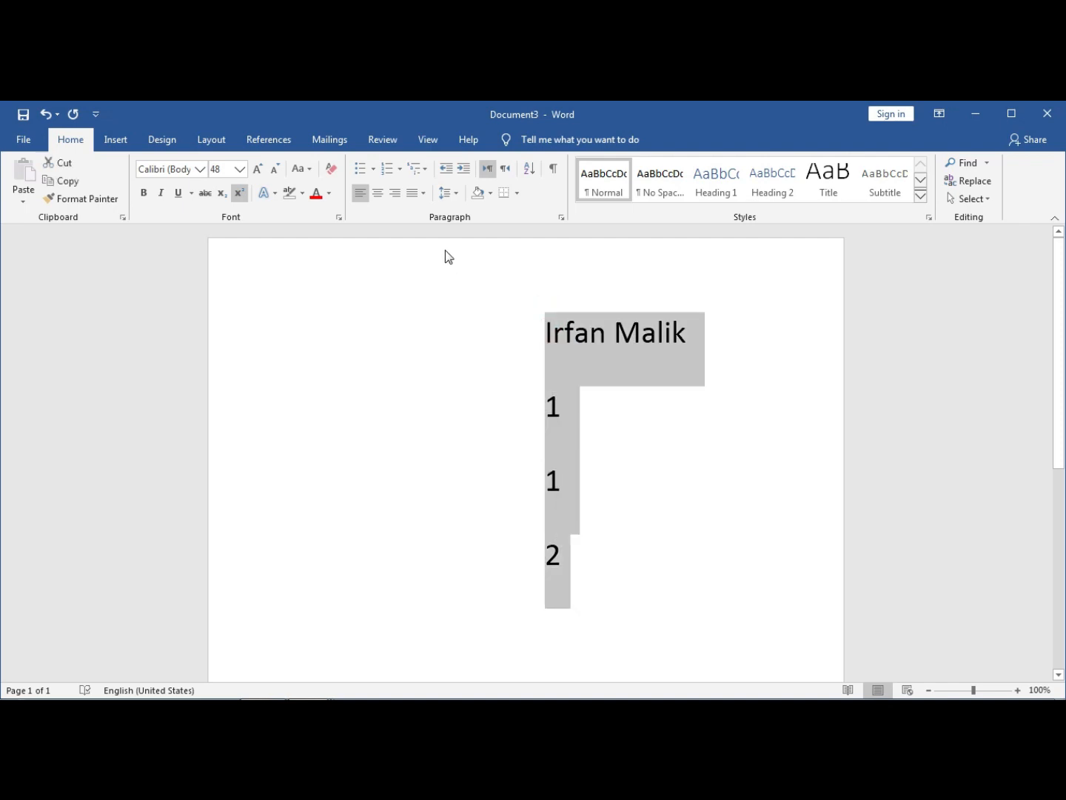
{"action": "left_click", "coordinate": [359, 171]}
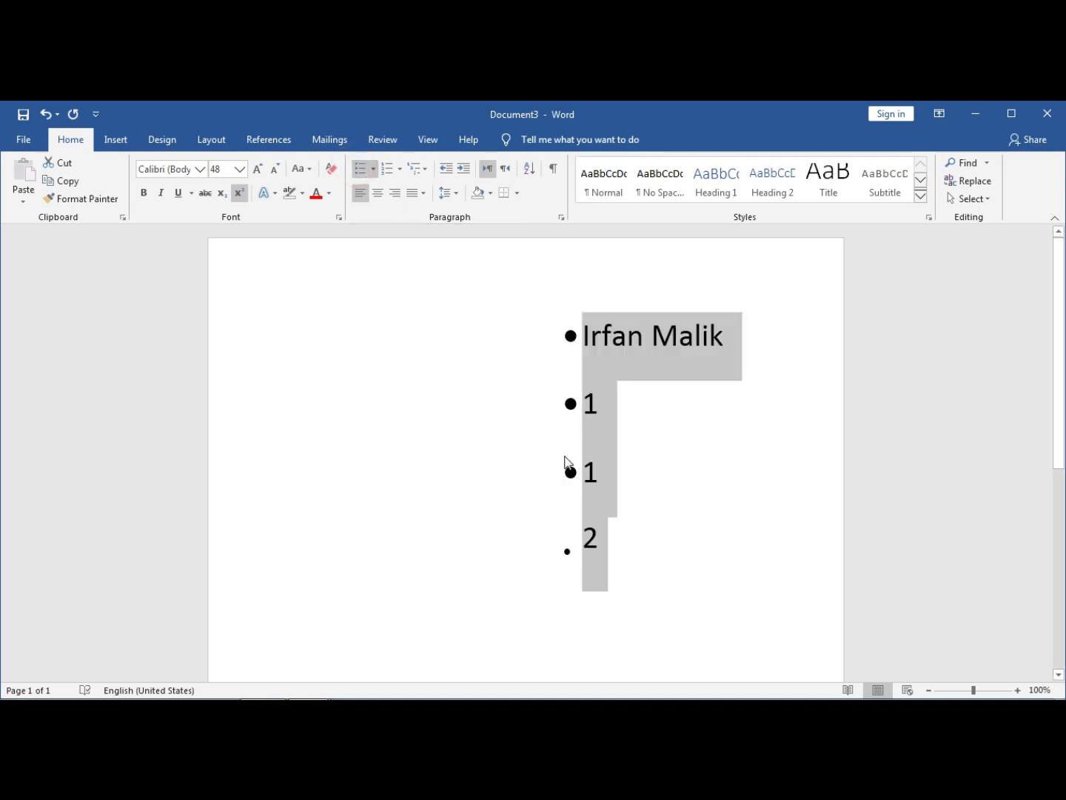
{"action": "left_click", "coordinate": [374, 172]}
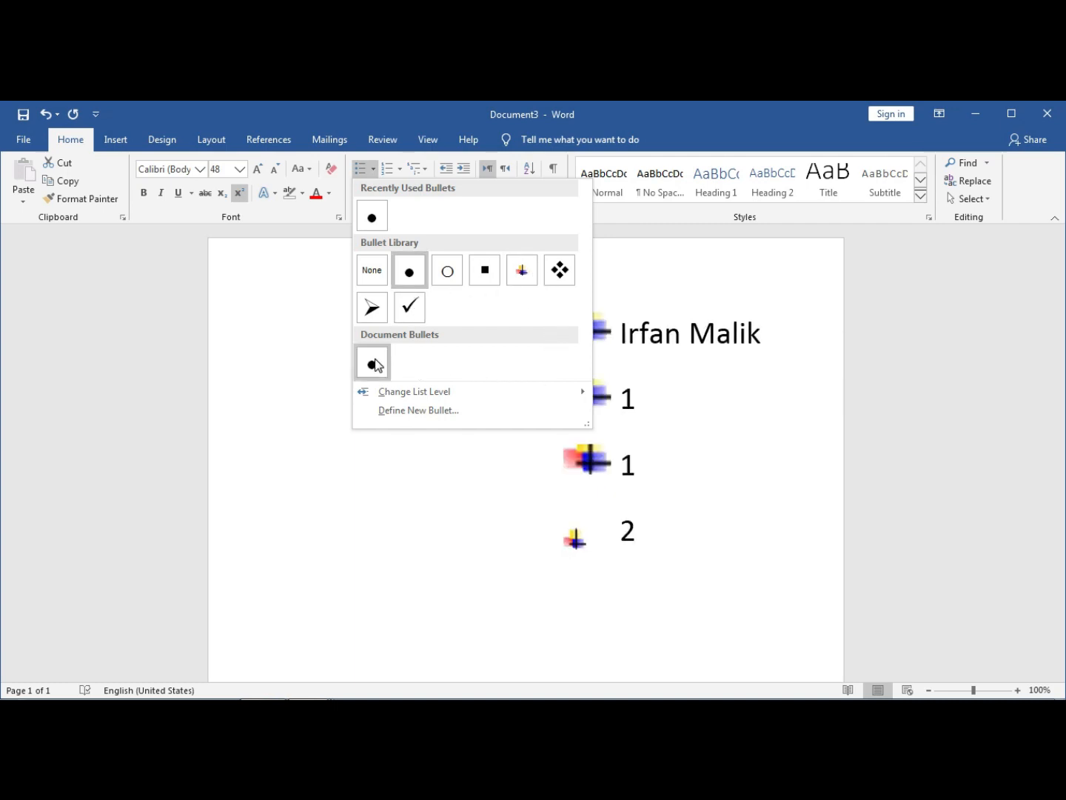
{"action": "left_click", "coordinate": [395, 168]}
- Try the numbering formats and apply 1. 1.1. 1.1.1. multilevel numbering
{"action": "left_click", "coordinate": [400, 171]}
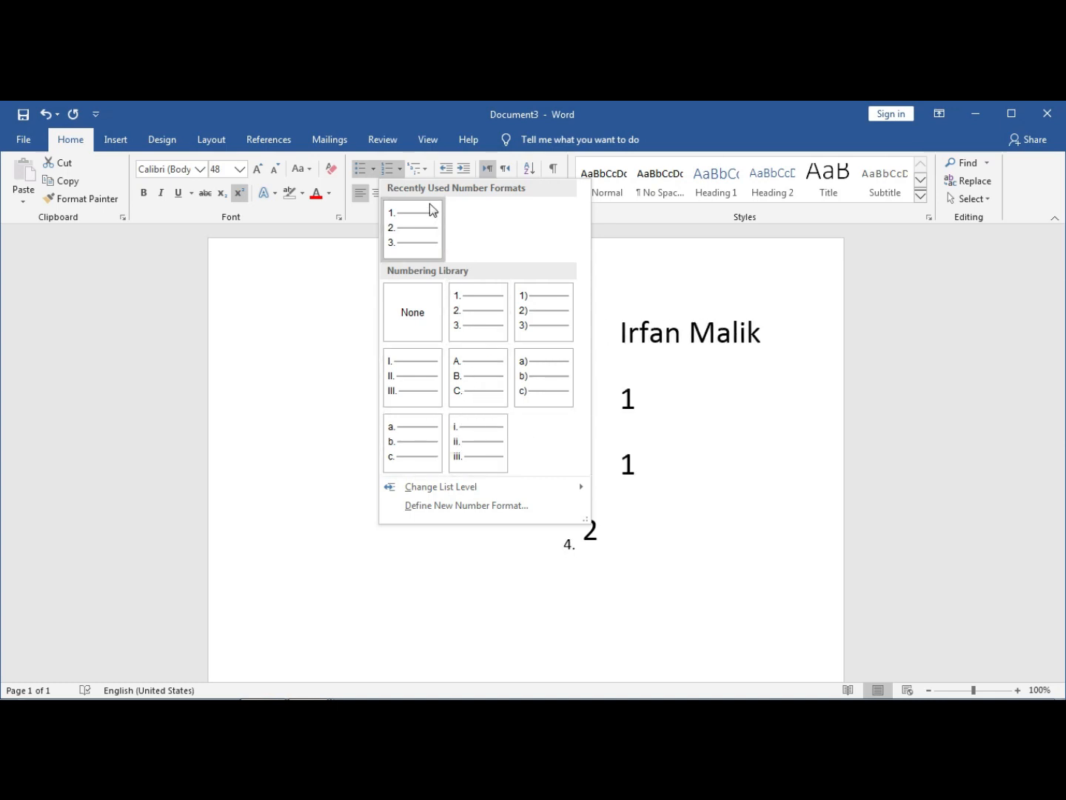
{"action": "left_click", "coordinate": [425, 170]}
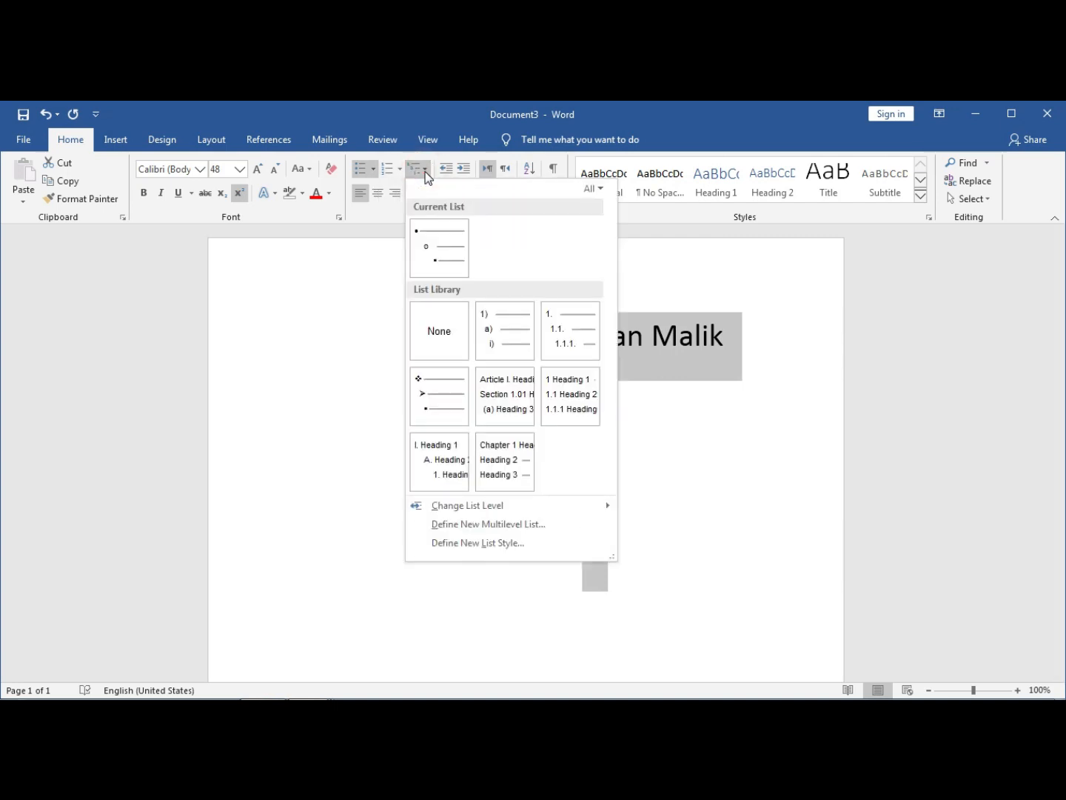
{"action": "mouse_move", "coordinate": [509, 328]}
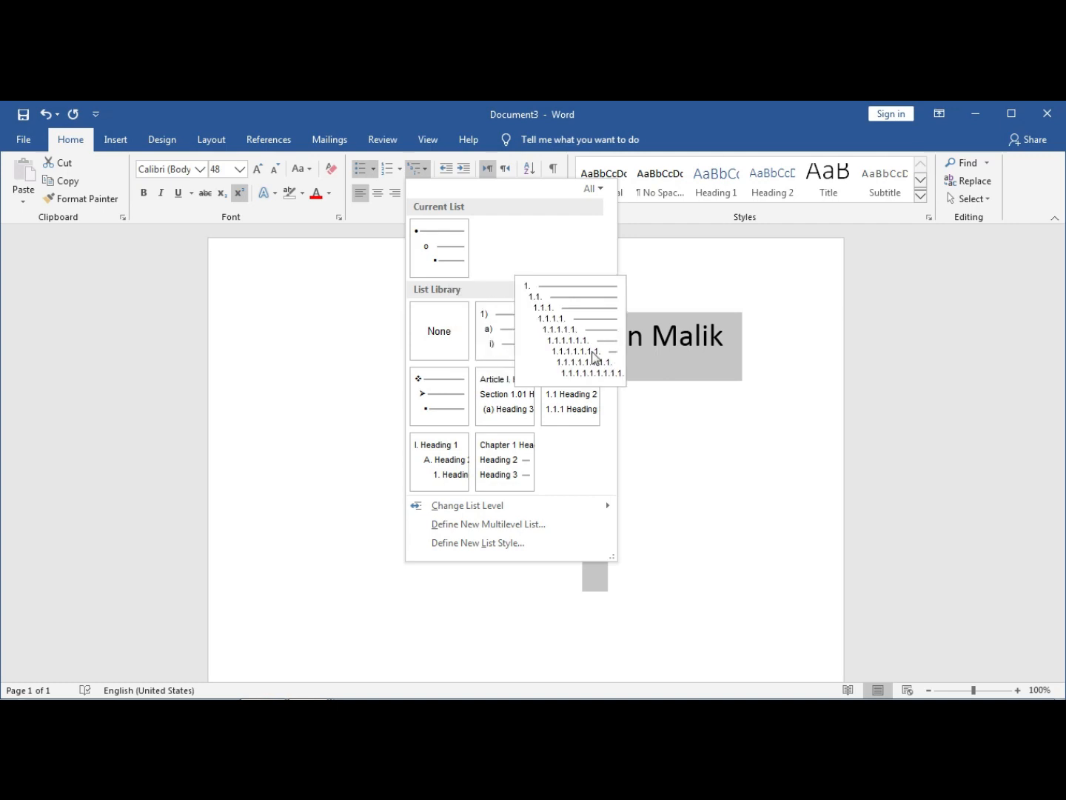
{"action": "mouse_move", "coordinate": [488, 410]}
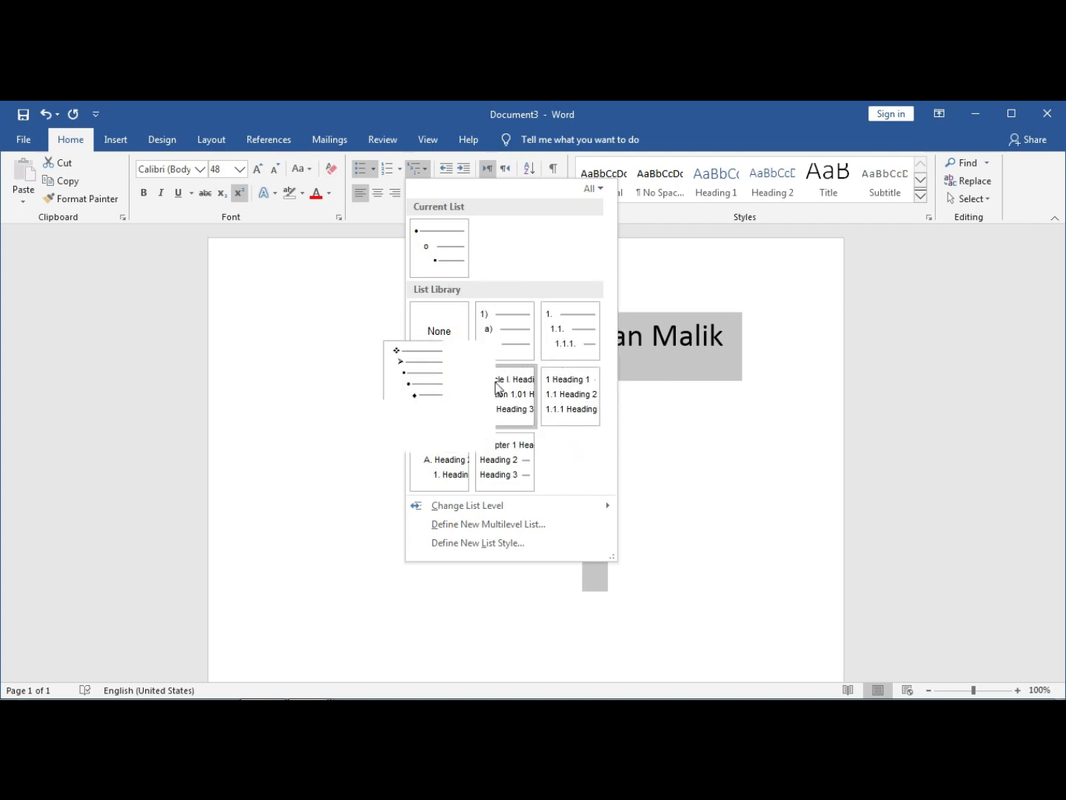
{"action": "left_click", "coordinate": [545, 342]}
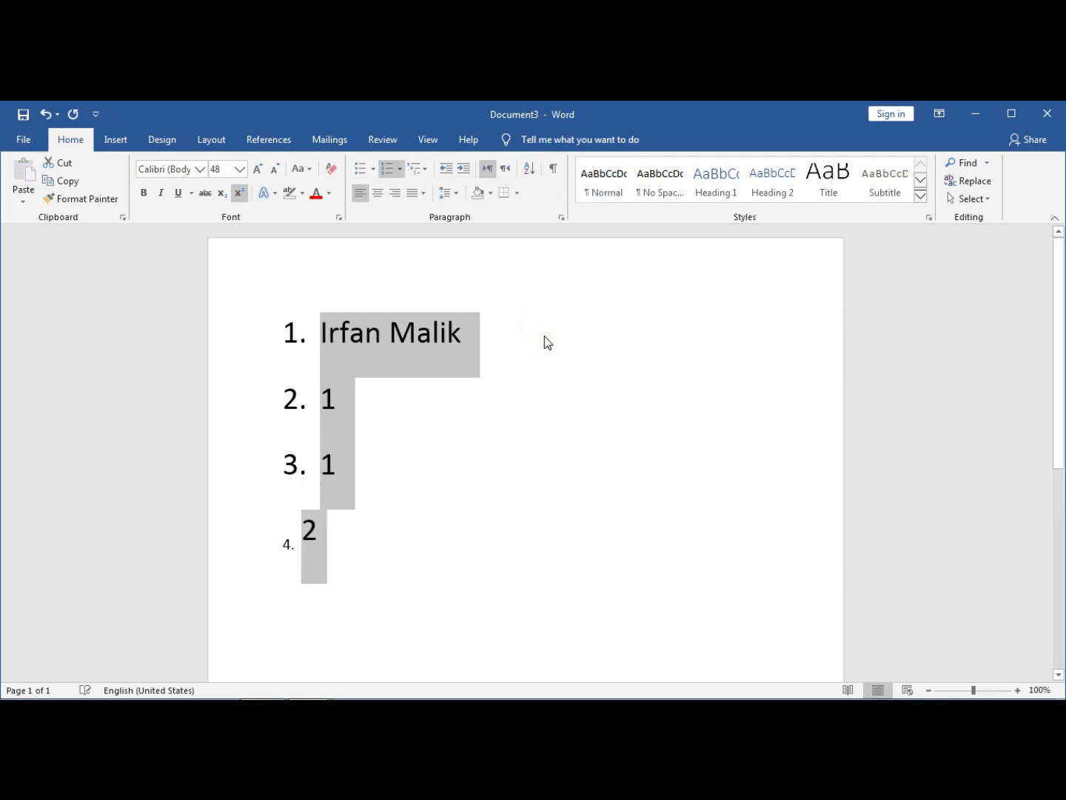
{"action": "left_click", "coordinate": [544, 420]}
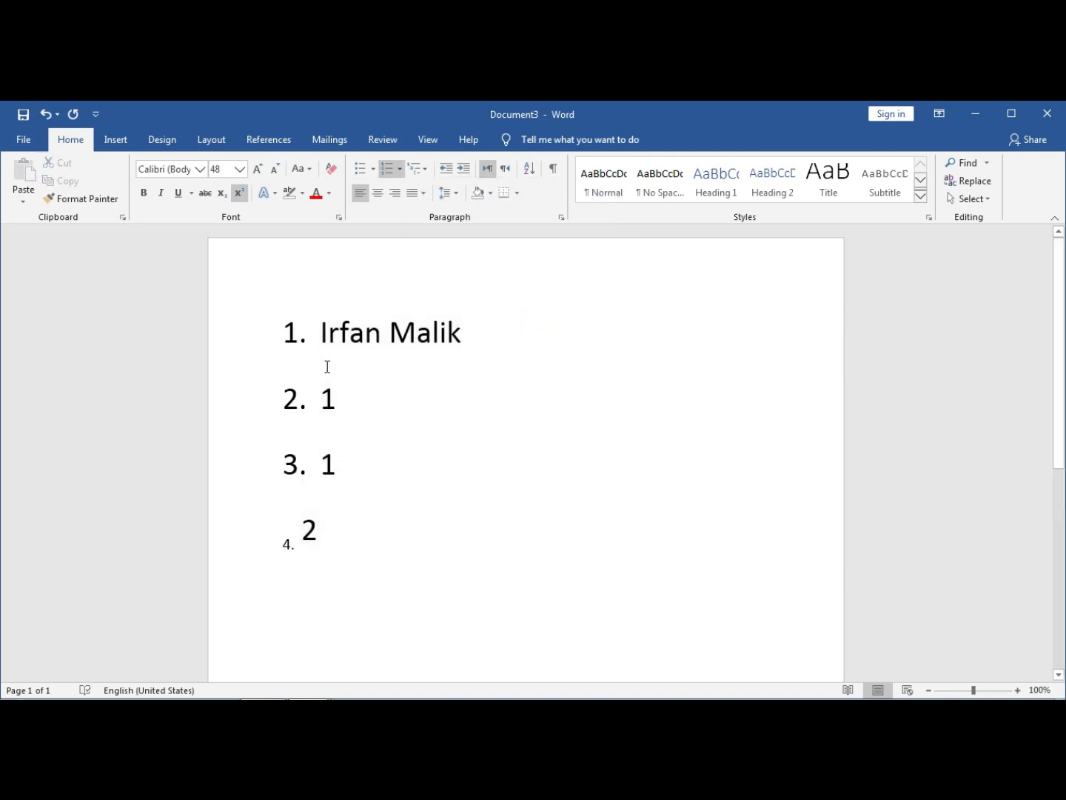
- Undo the multilevel numbering and centre the bulleted list on the page
{"action": "key", "text": "ctrl+z"}
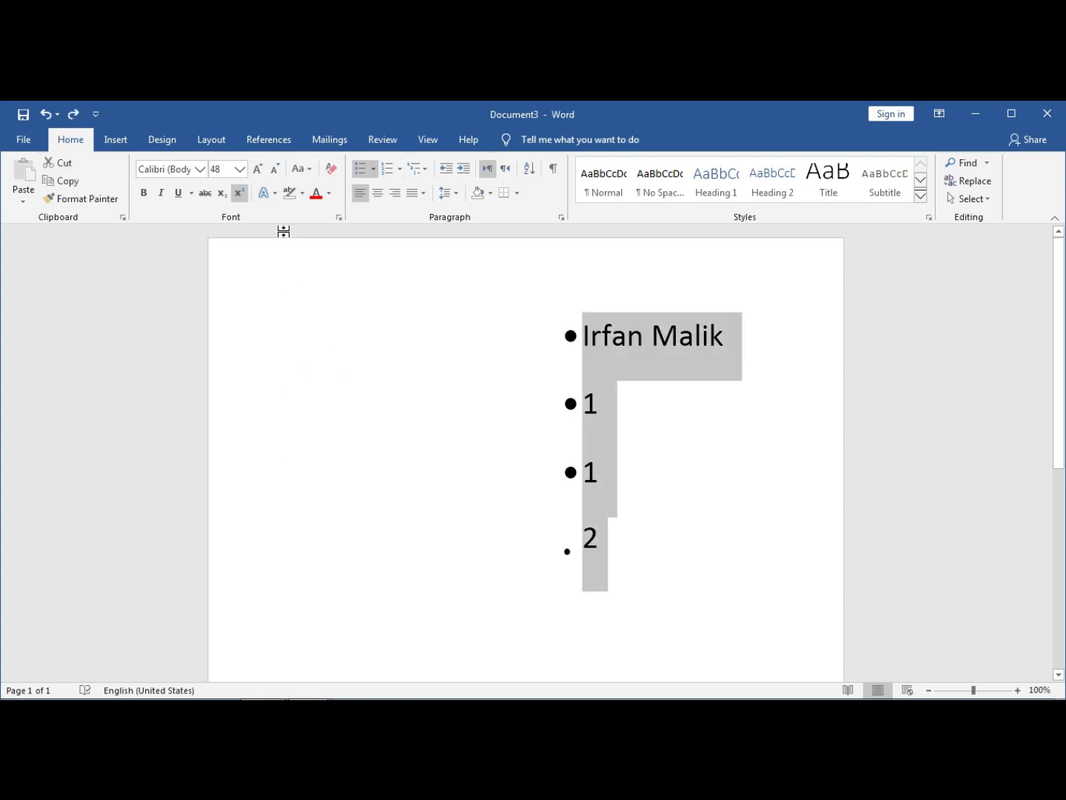
{"action": "left_click", "coordinate": [362, 198]}
{"action": "left_click", "coordinate": [378, 197]}
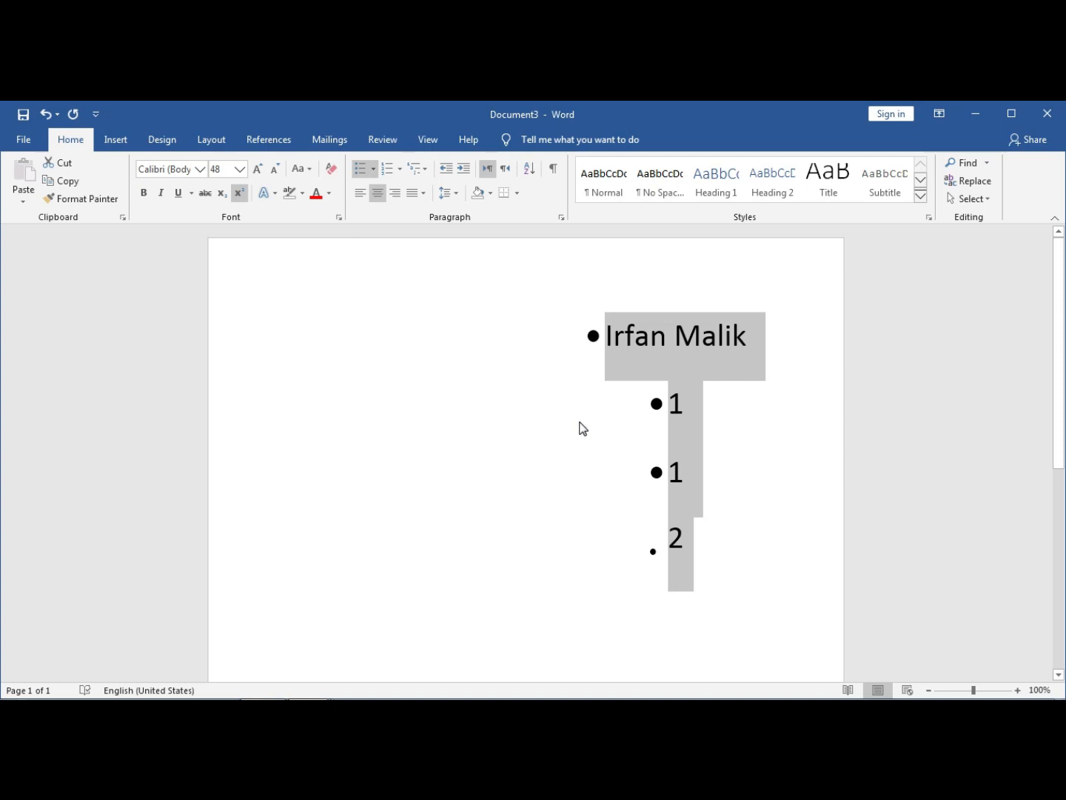
- Right-align the bulleted list, then apply Justify Low
{"action": "left_click", "coordinate": [396, 194]}
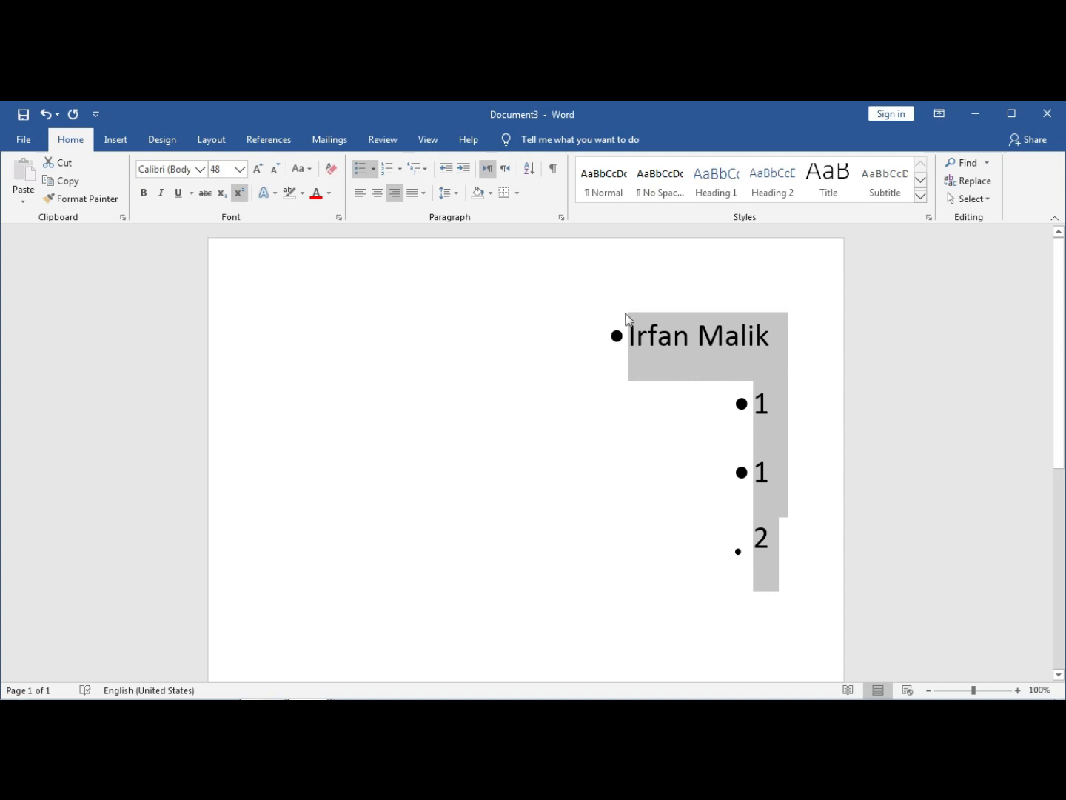
{"action": "left_click", "coordinate": [419, 192]}
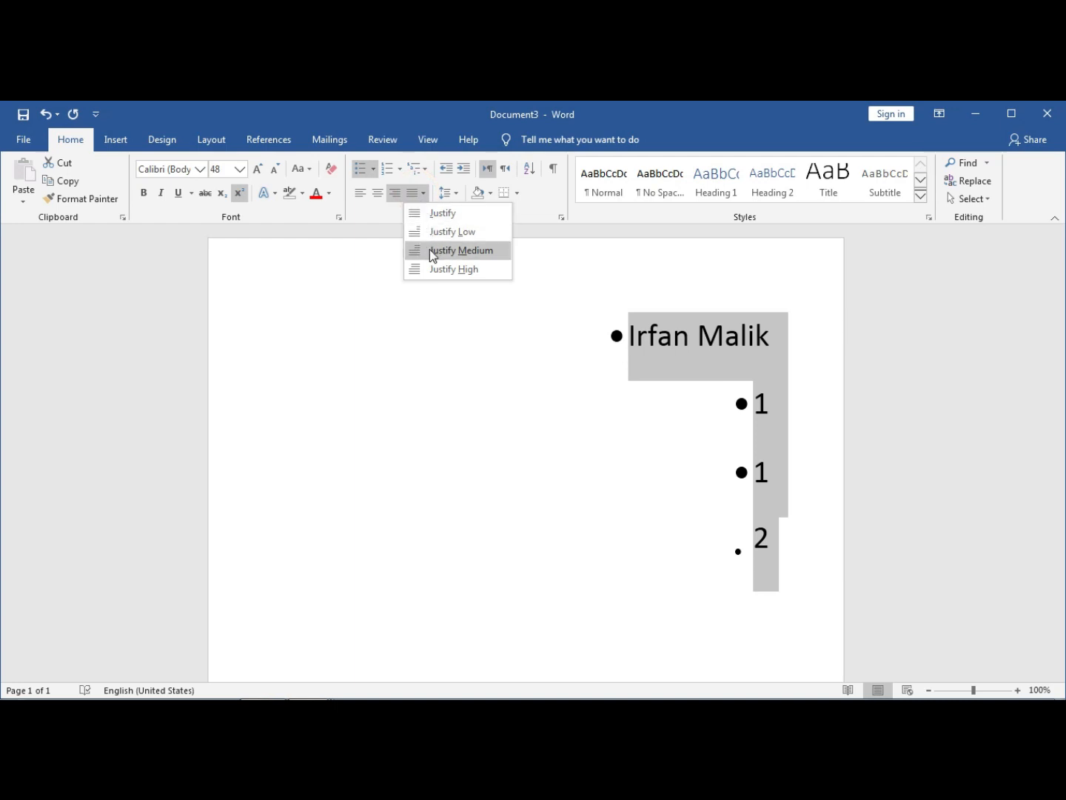
{"action": "left_click", "coordinate": [443, 231]}
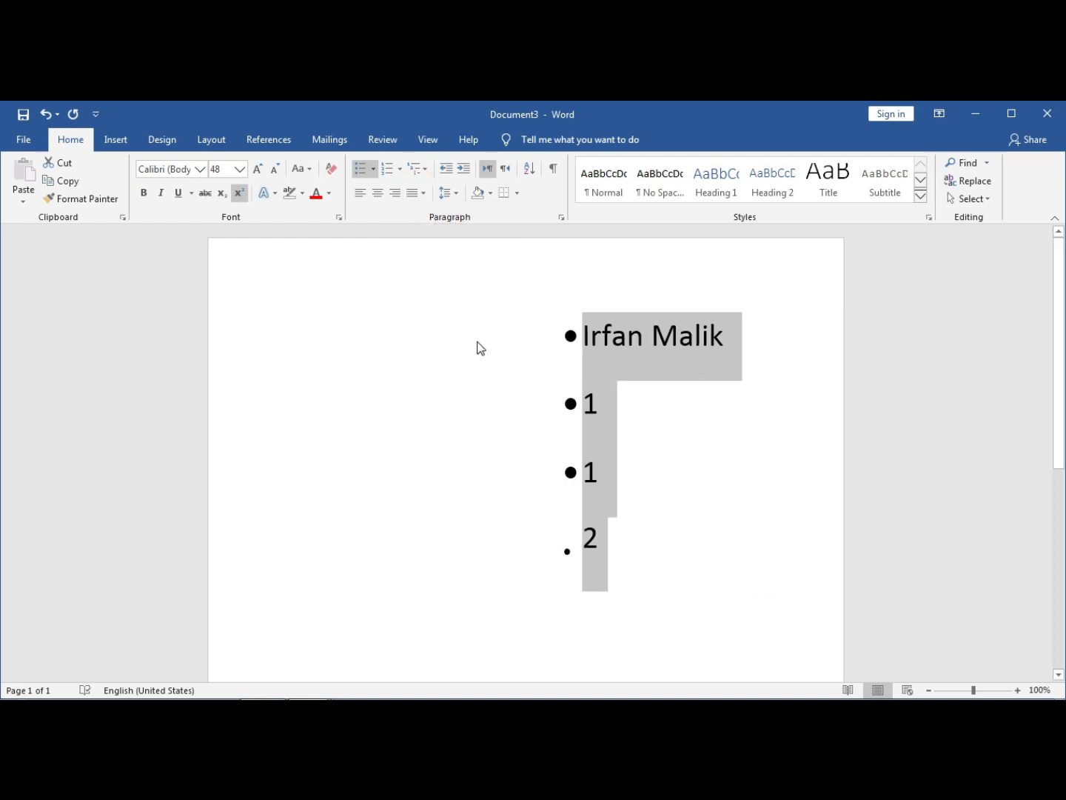
{"action": "left_click", "coordinate": [488, 196]}
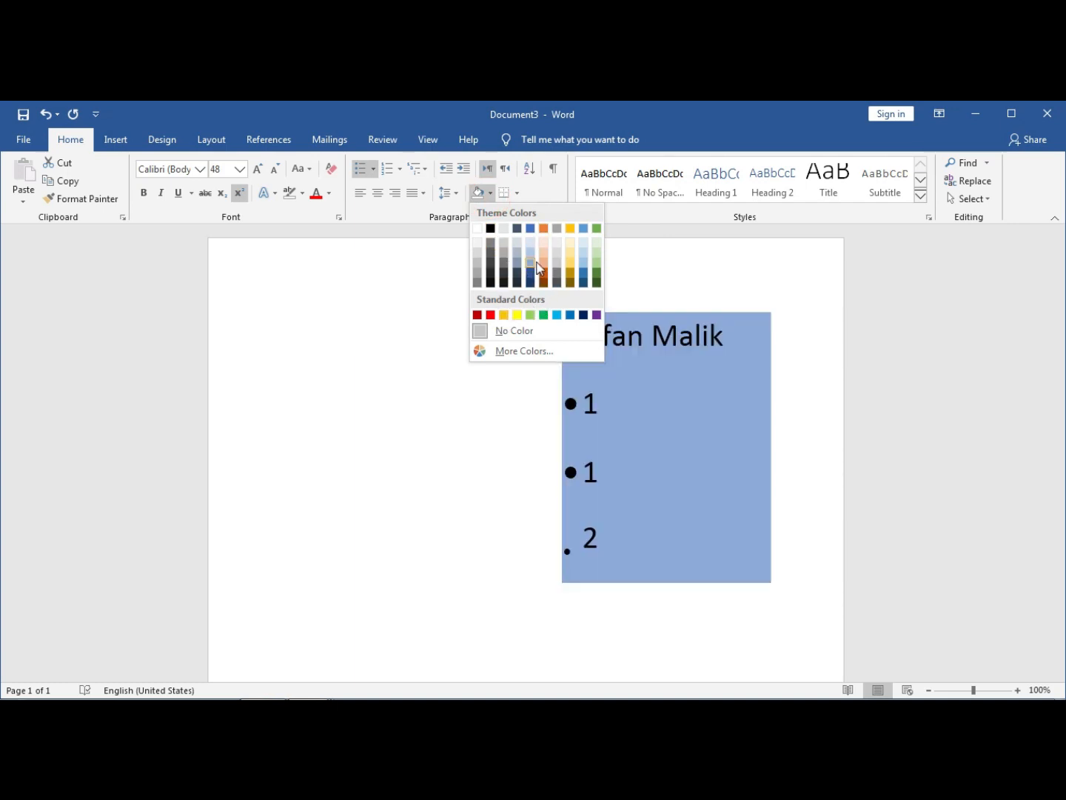
{"action": "left_click", "coordinate": [432, 370]}
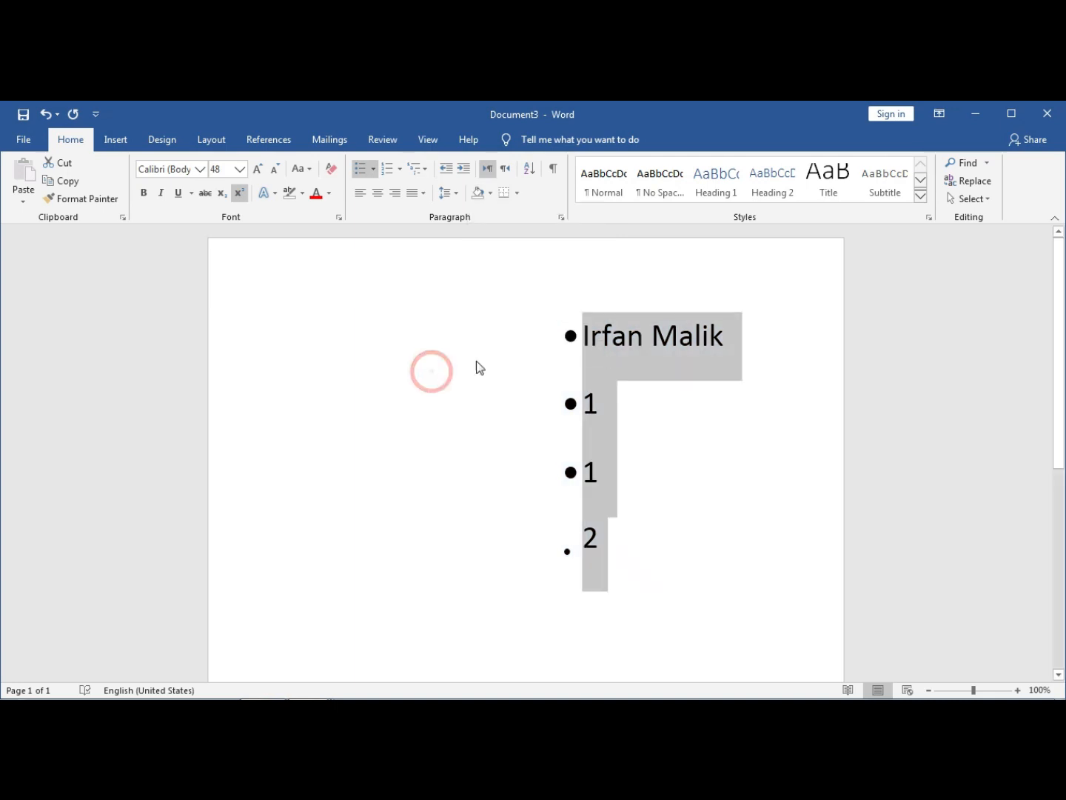
{"action": "left_click", "coordinate": [639, 363]}
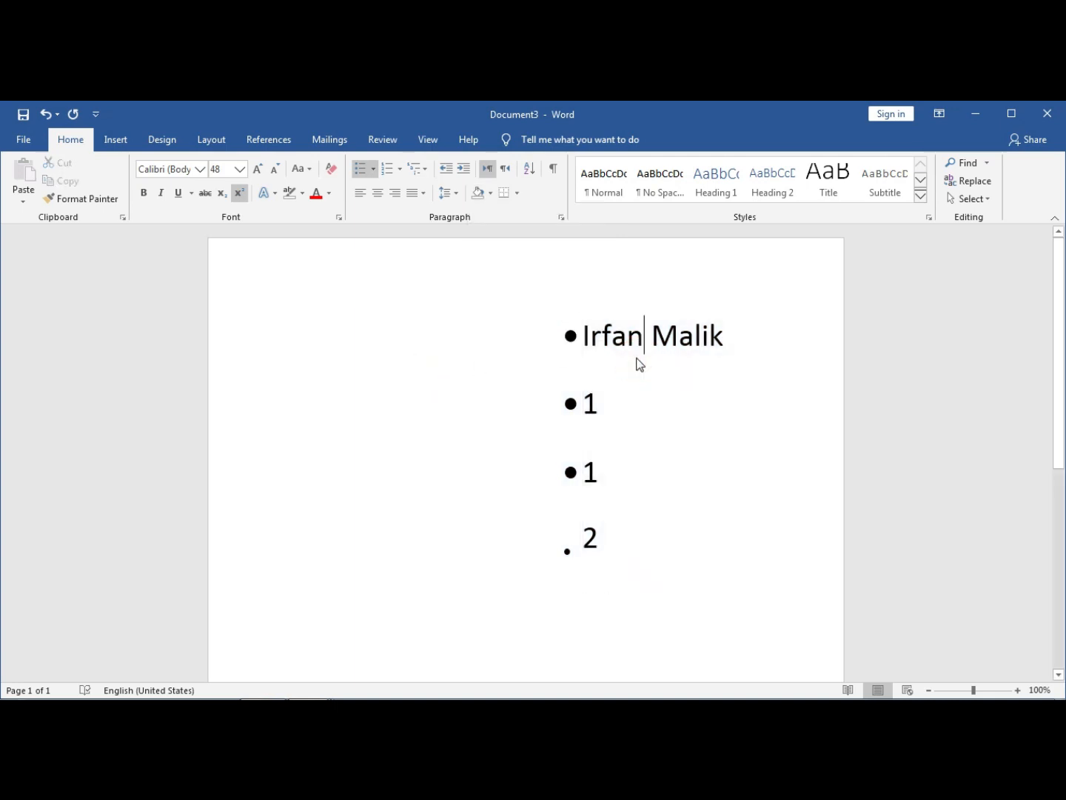
{"action": "left_click", "coordinate": [728, 338]}
{"action": "left_click_drag", "start_coordinate": [664, 345], "coordinate": [604, 342]}
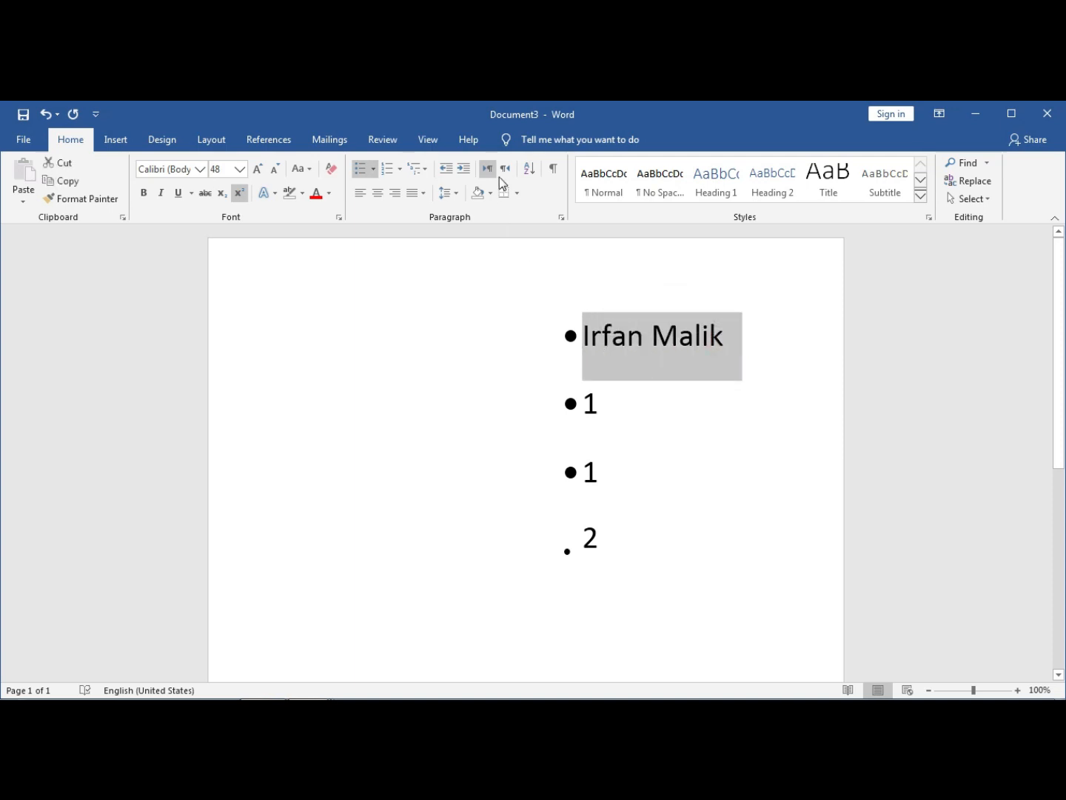
- Apply All Borders to box the name's line, then reselect the name
{"action": "left_click", "coordinate": [516, 191]}
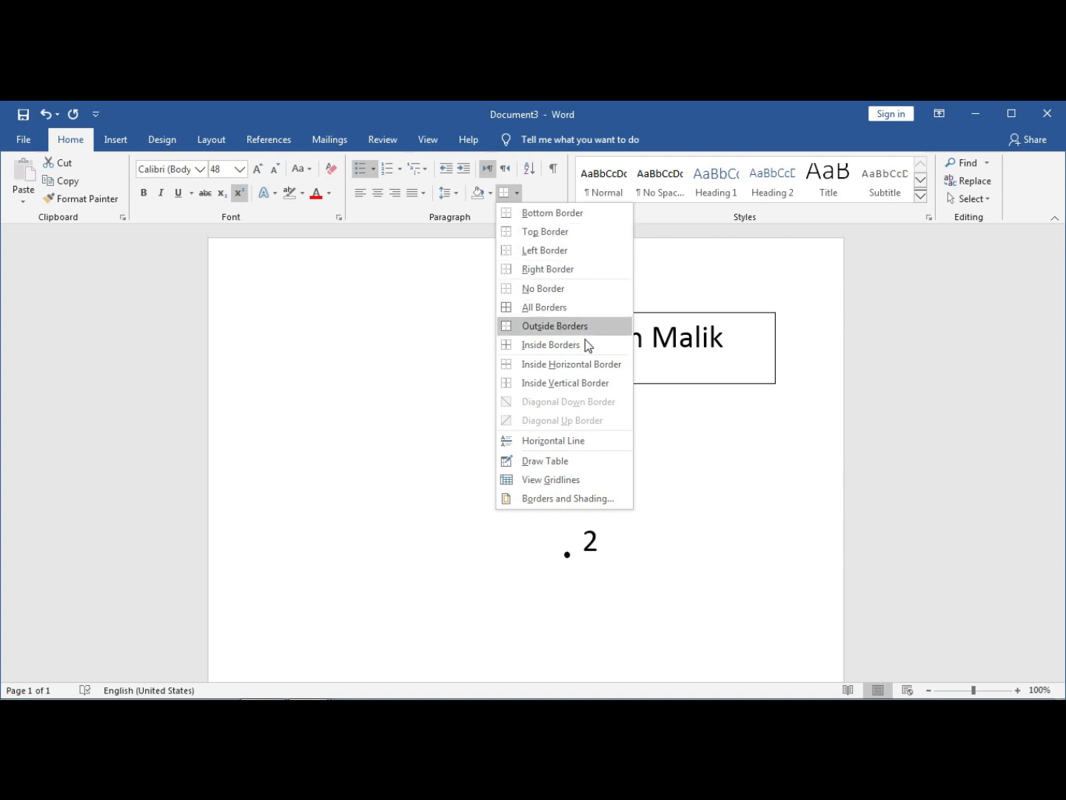
{"action": "left_click", "coordinate": [570, 309]}
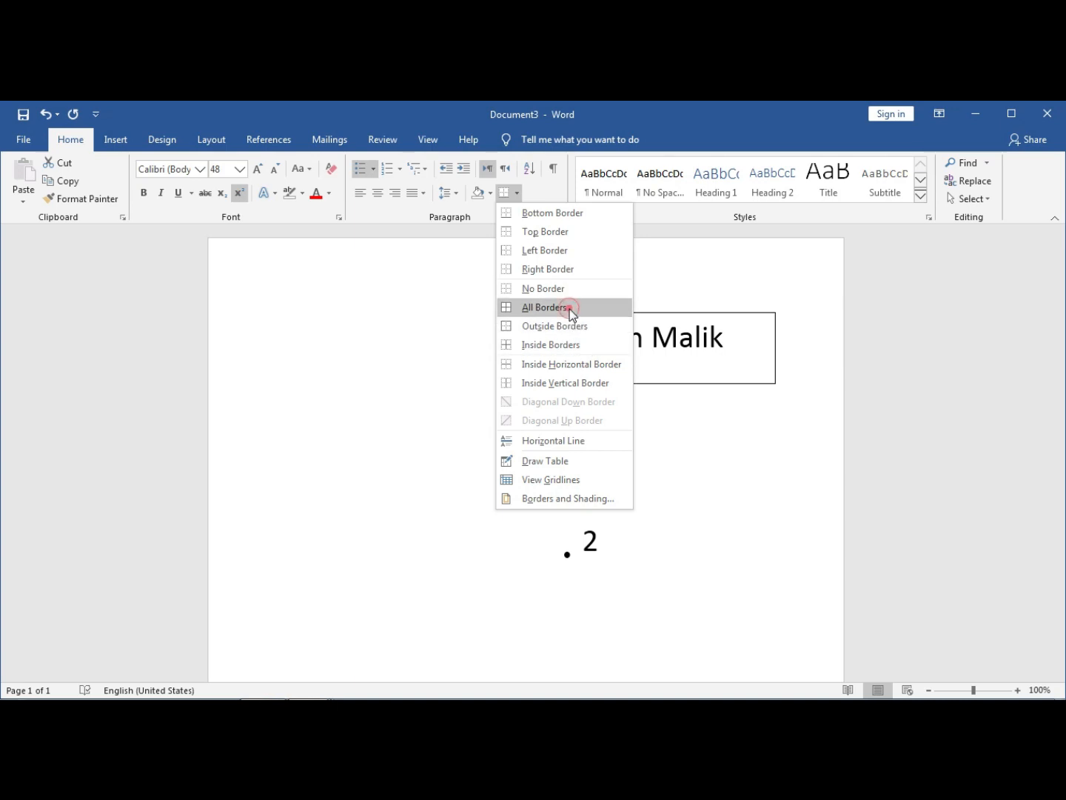
{"action": "left_click", "coordinate": [743, 343]}
{"action": "left_click_drag", "start_coordinate": [735, 340], "coordinate": [586, 356]}
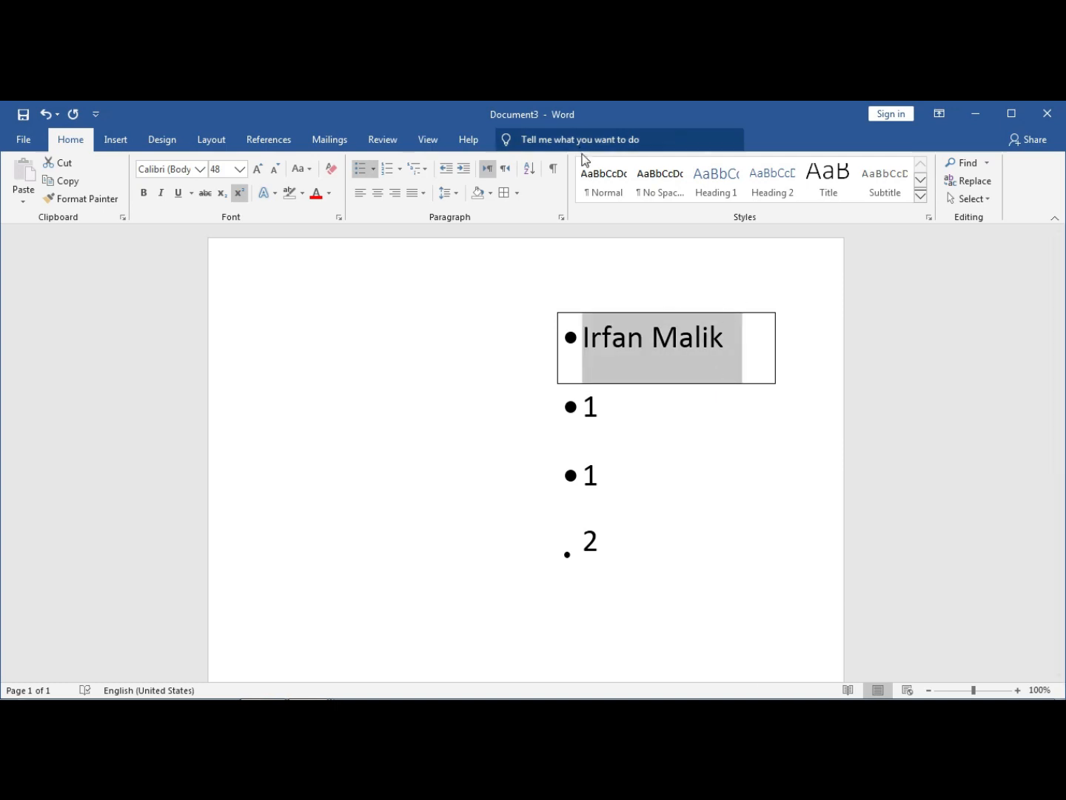
- Try the Normal, No Spacing and Heading 1–4 styles on the name line
{"action": "left_click", "coordinate": [604, 178]}
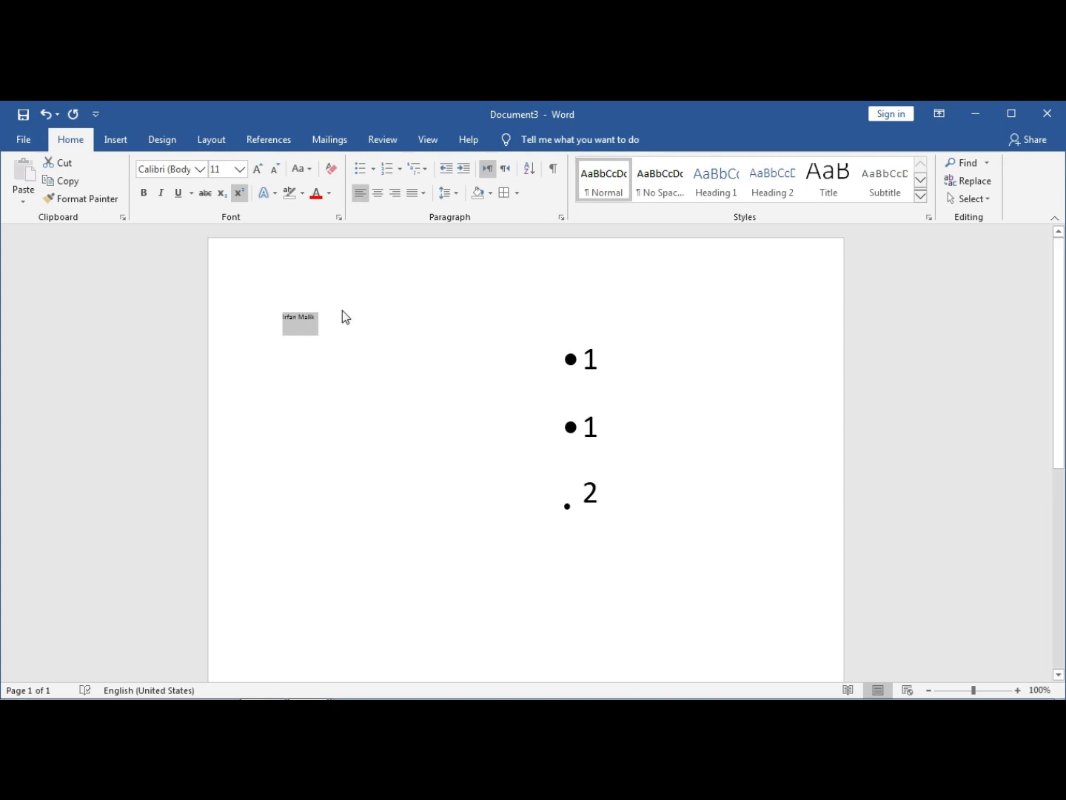
{"action": "key", "text": "ctrl+shift"}
{"action": "key", "text": "ctrl+shift+period"}
{"action": "key", "text": "ctrl+shift+period"}
{"action": "key", "text": "ctrl+shift+period"}
{"action": "key", "text": "ctrl+shift+period"}
{"action": "key", "text": "ctrl+shift+period"}
{"action": "key", "text": "ctrl+shift+period"}
{"action": "key", "text": "ctrl+shift+period"}
{"action": "key", "text": "ctrl+shift+period"}
{"action": "key", "text": "ctrl+shift+period"}
{"action": "key", "text": "ctrl+shift+period"}
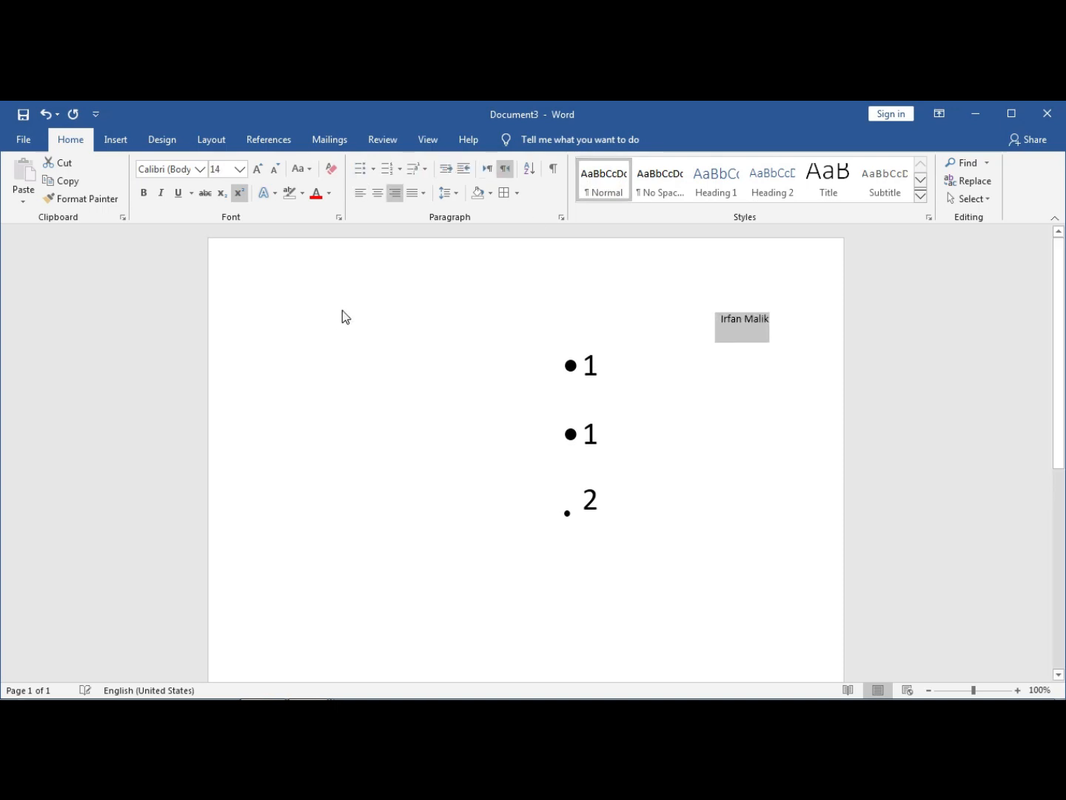
{"action": "left_click", "coordinate": [665, 190]}
{"action": "left_click", "coordinate": [724, 182]}
{"action": "left_click", "coordinate": [778, 185]}
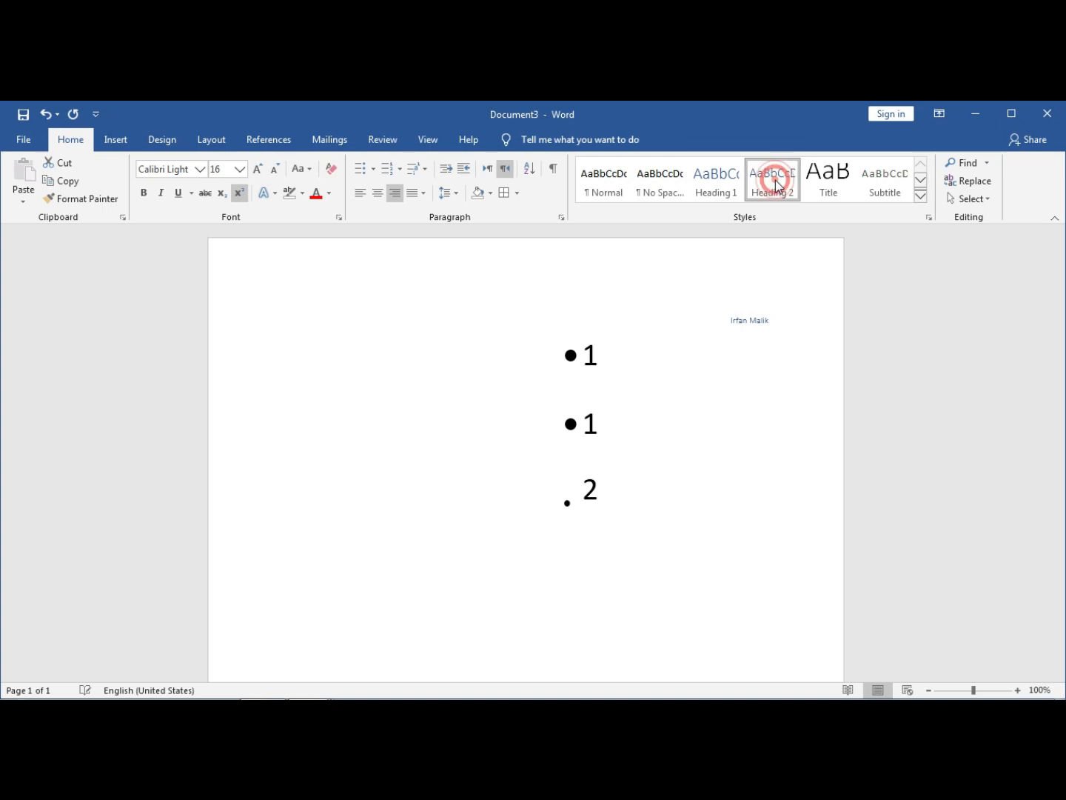
{"action": "left_click", "coordinate": [820, 185]}
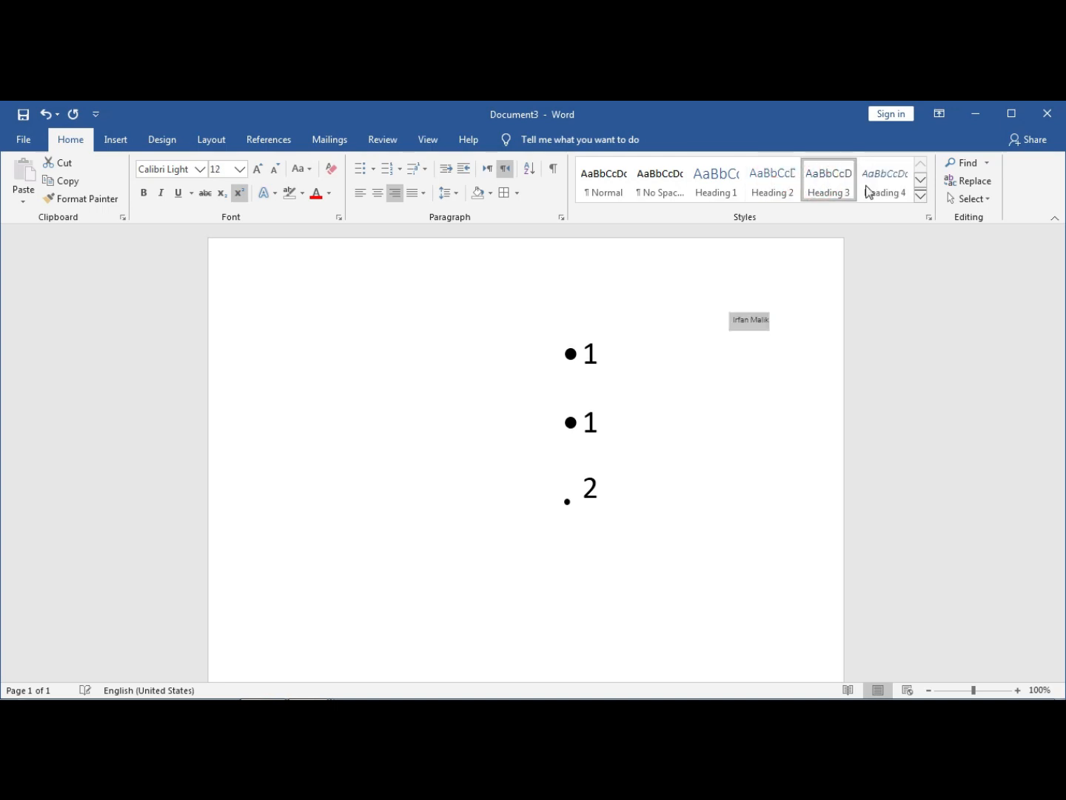
{"action": "left_click", "coordinate": [873, 185]}
- Apply the Quote style from the full gallery and grow the name to 72 pt
{"action": "left_click", "coordinate": [921, 197]}
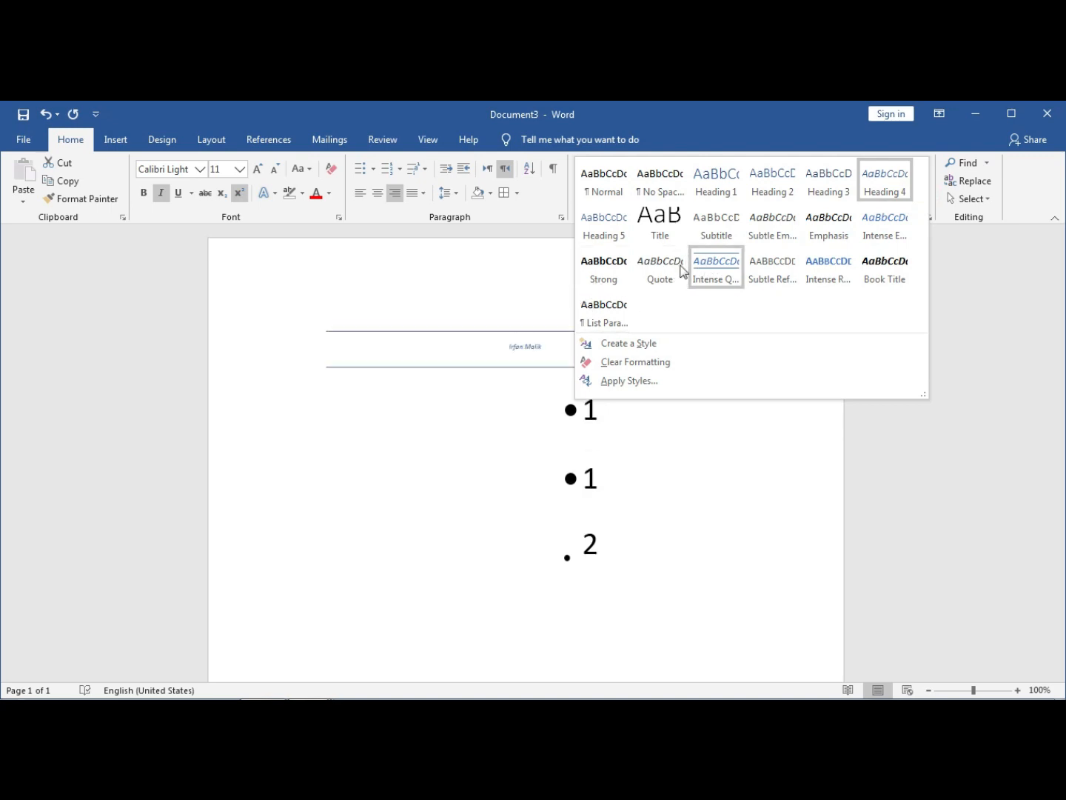
{"action": "left_click", "coordinate": [675, 268]}
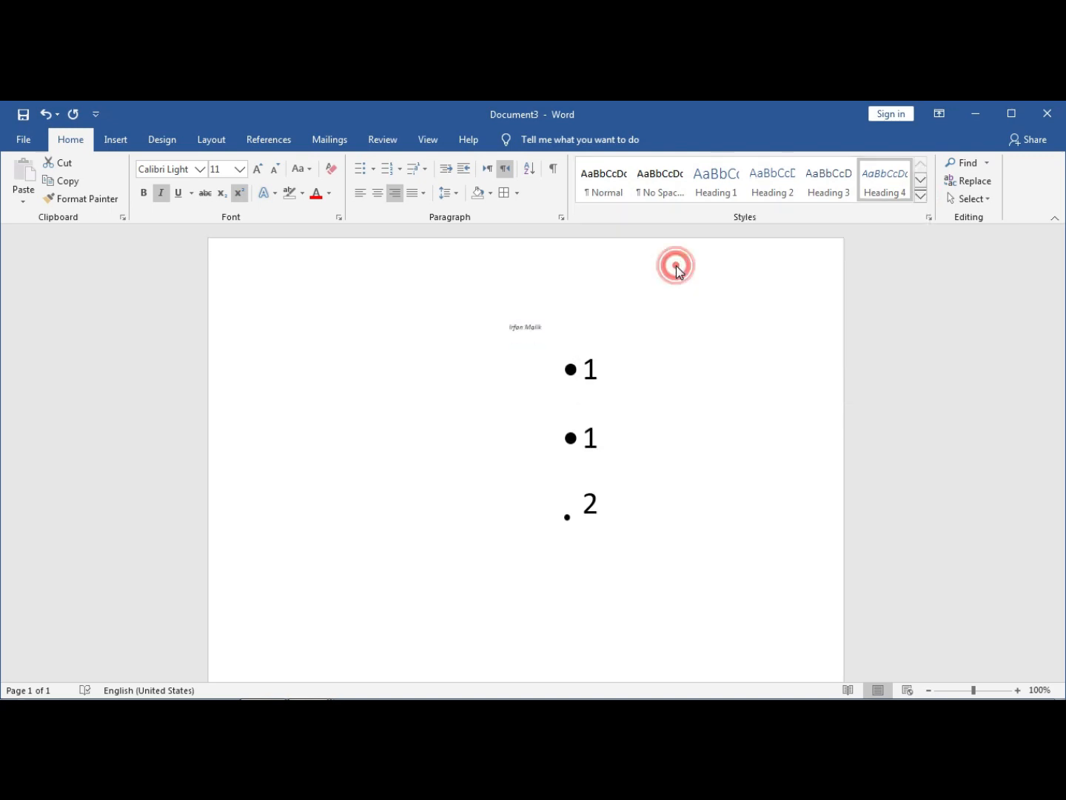
{"action": "left_click", "coordinate": [257, 169]}
{"action": "left_click", "coordinate": [257, 169]}
{"action": "left_click", "coordinate": [257, 169]}
{"action": "left_click", "coordinate": [257, 168]}
{"action": "left_click", "coordinate": [257, 169]}
{"action": "left_click", "coordinate": [257, 168]}
{"action": "left_click", "coordinate": [256, 169]}
{"action": "left_click", "coordinate": [257, 169]}
{"action": "left_click", "coordinate": [257, 169]}
{"action": "left_click", "coordinate": [257, 169]}
{"action": "left_click", "coordinate": [257, 169]}
{"action": "left_click", "coordinate": [257, 169]}
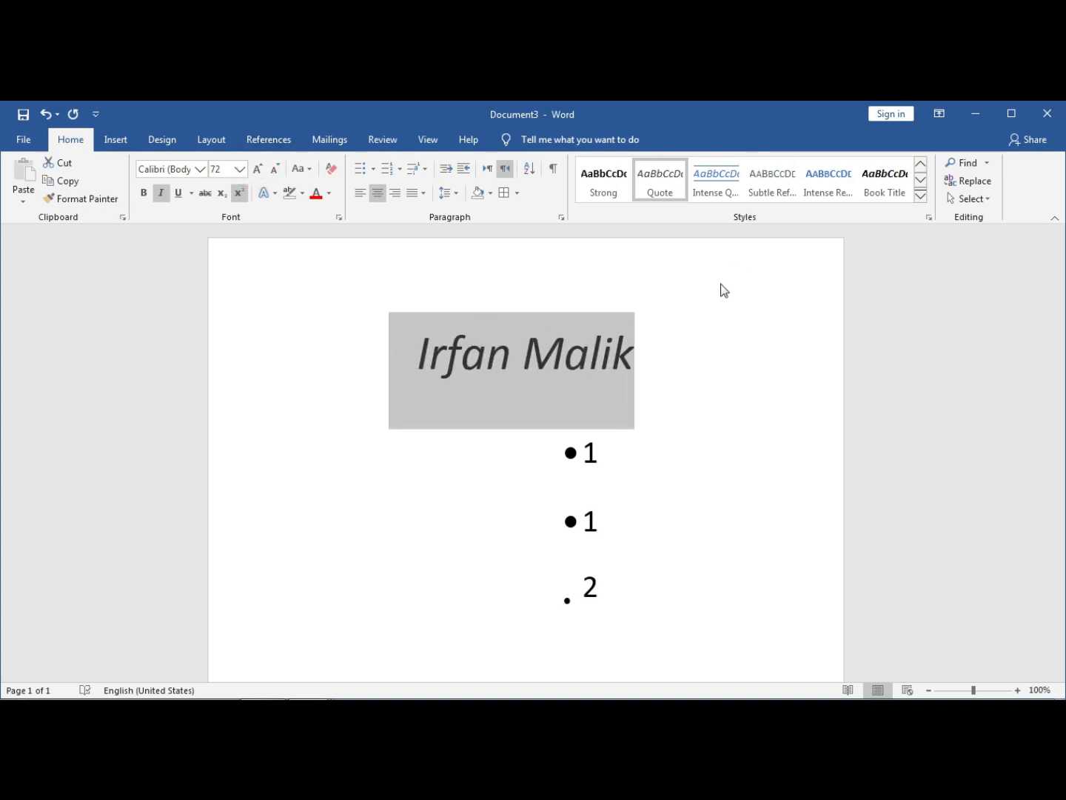
{"action": "left_click", "coordinate": [682, 341]}
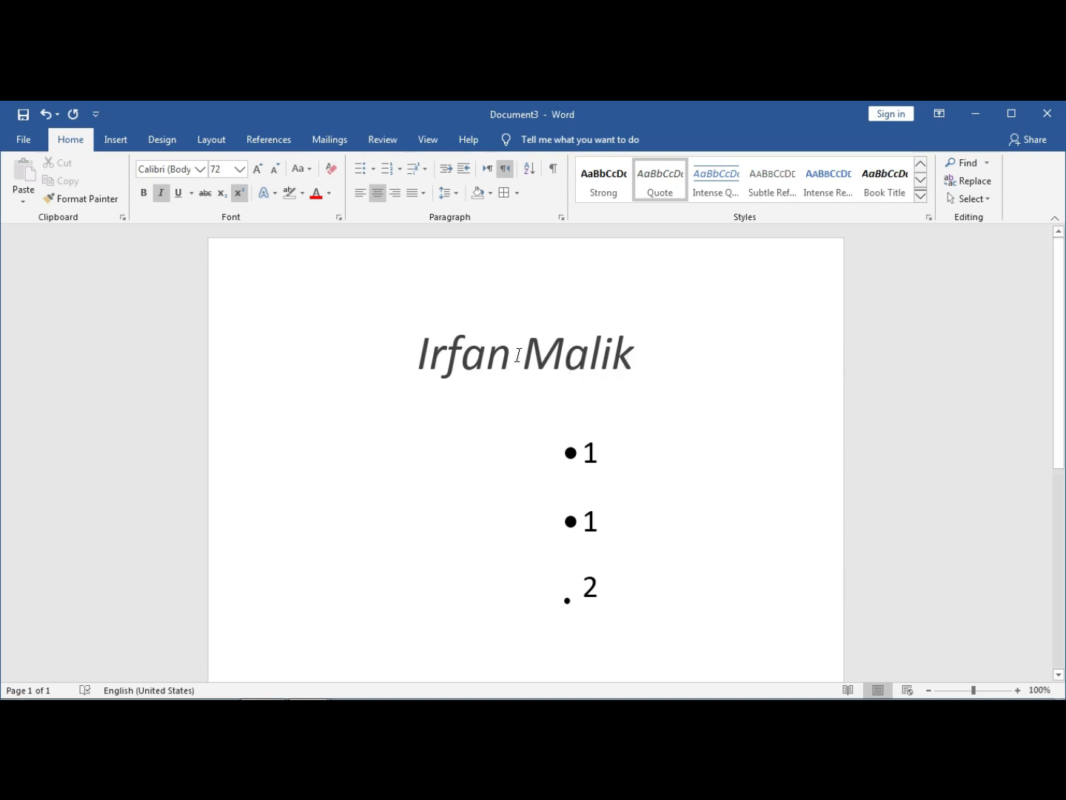
- Try Book Title, search and clear the first name, then bring up Find and Replace
{"action": "left_click", "coordinate": [871, 194]}
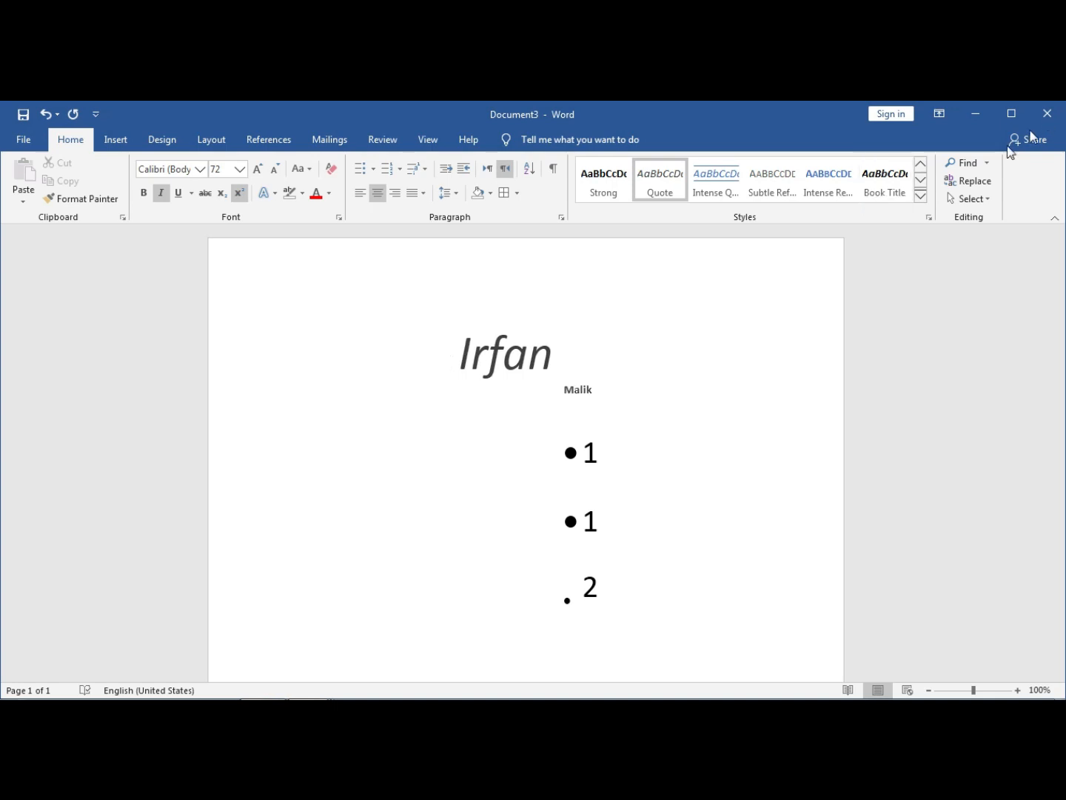
{"action": "left_click", "coordinate": [968, 162]}
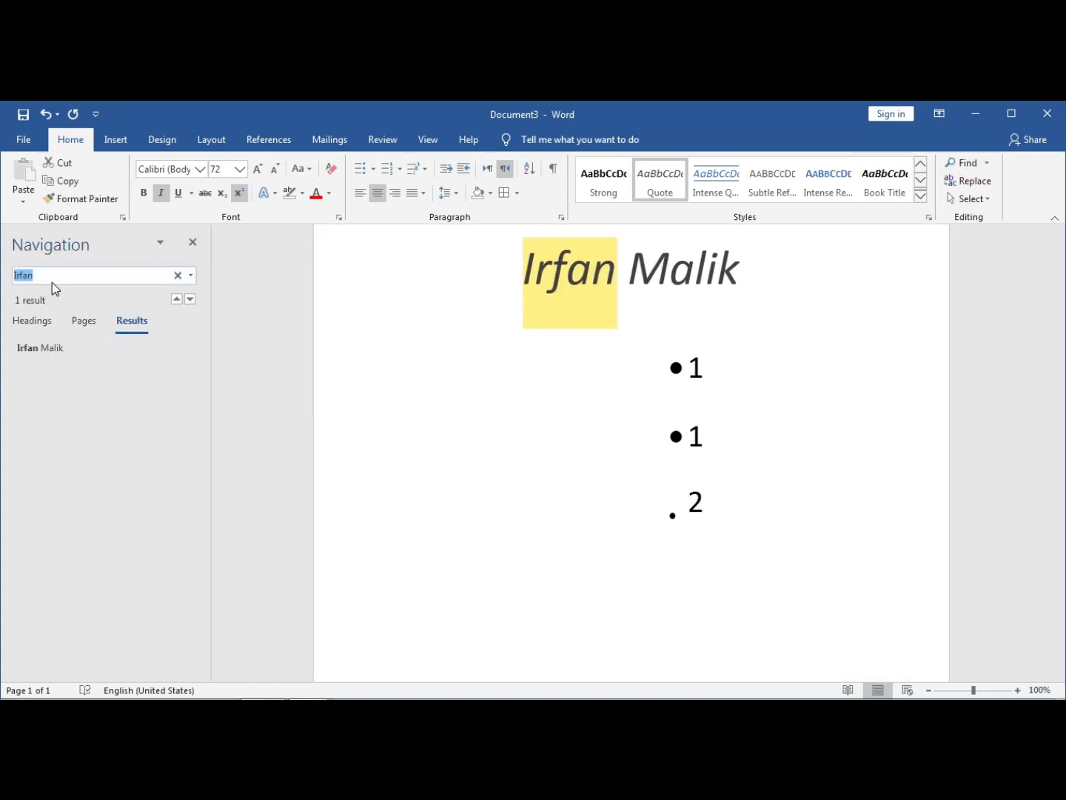
{"action": "key", "text": "BackSpace"}
{"action": "left_click", "coordinate": [495, 404]}
{"action": "left_click", "coordinate": [90, 274]}
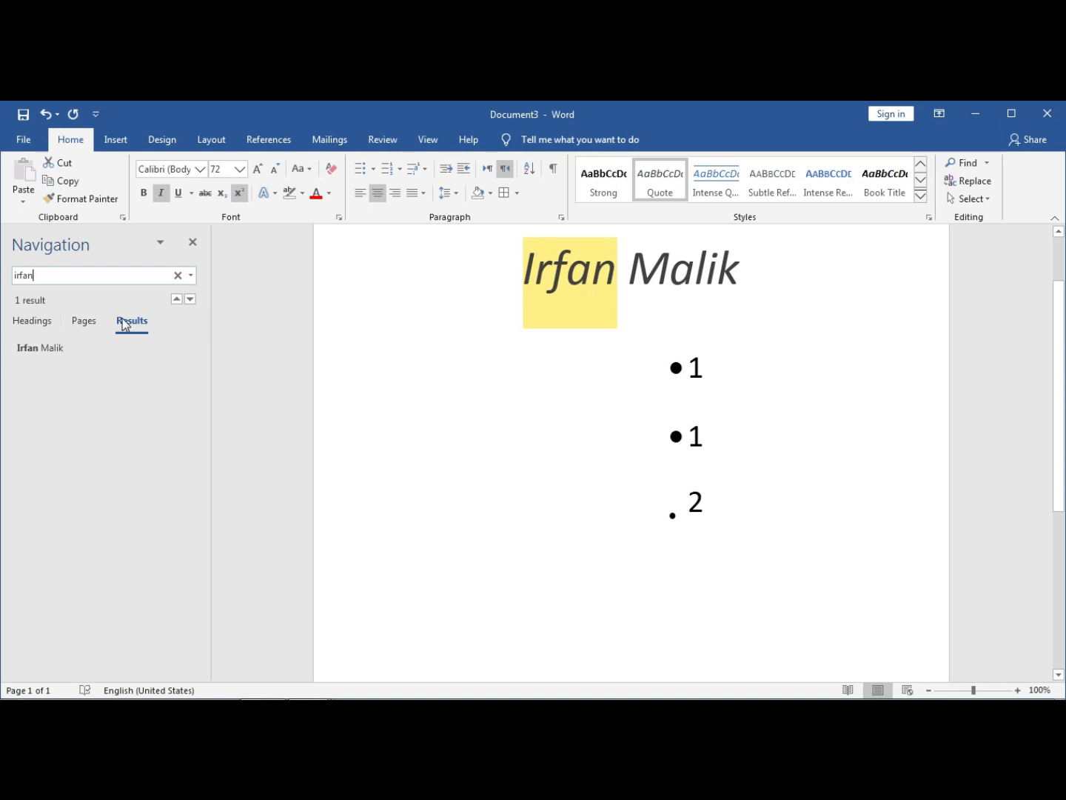
{"action": "left_click", "coordinate": [178, 276]}
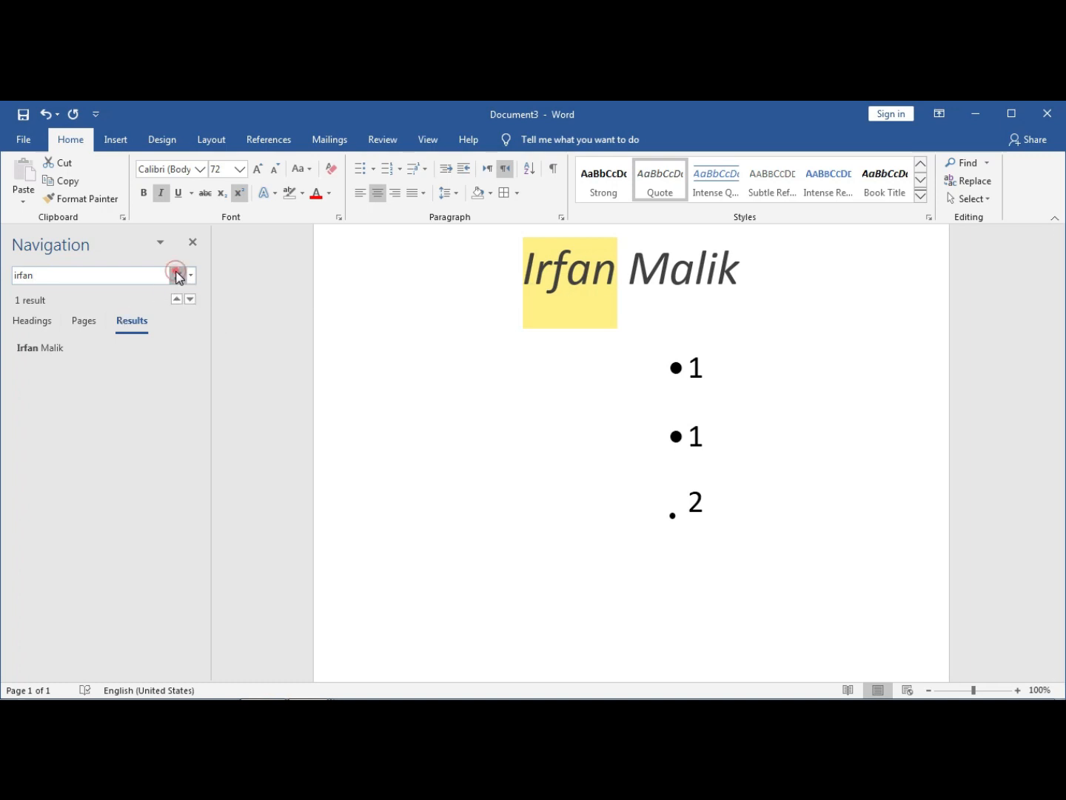
{"action": "left_click", "coordinate": [965, 184]}
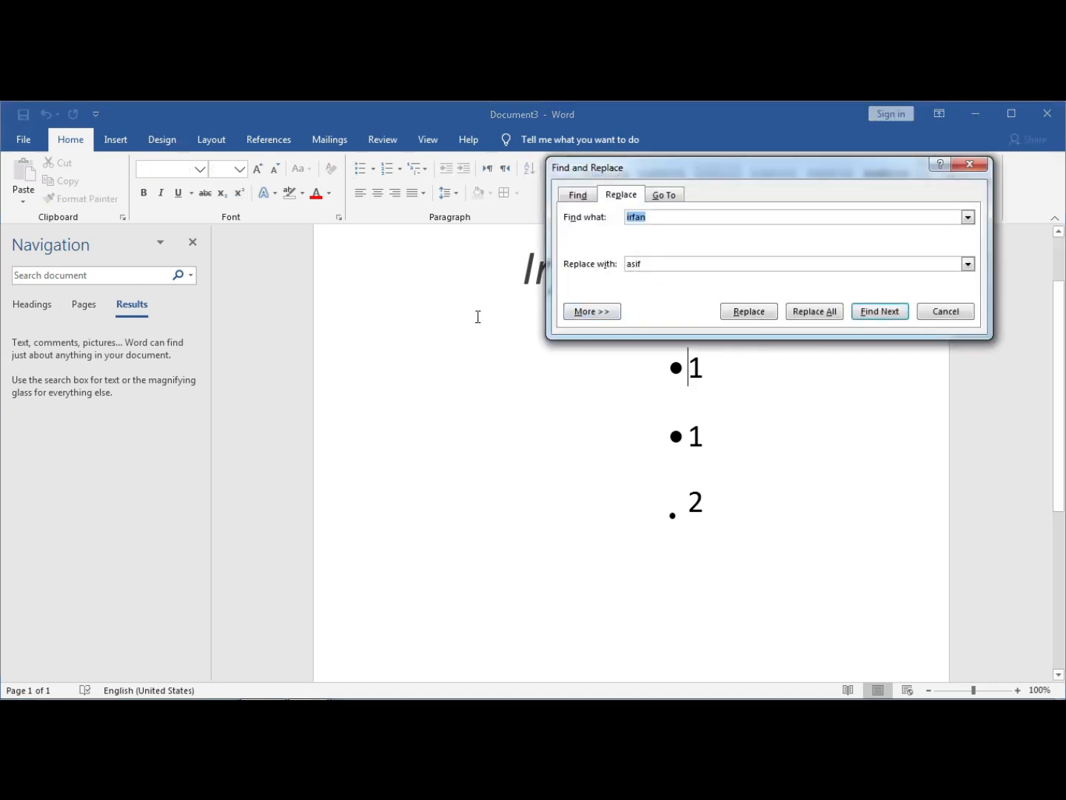
- Find and replace the old first name with the new one, then close the dialog
{"action": "left_click_drag", "start_coordinate": [767, 170], "coordinate": [333, 447]}
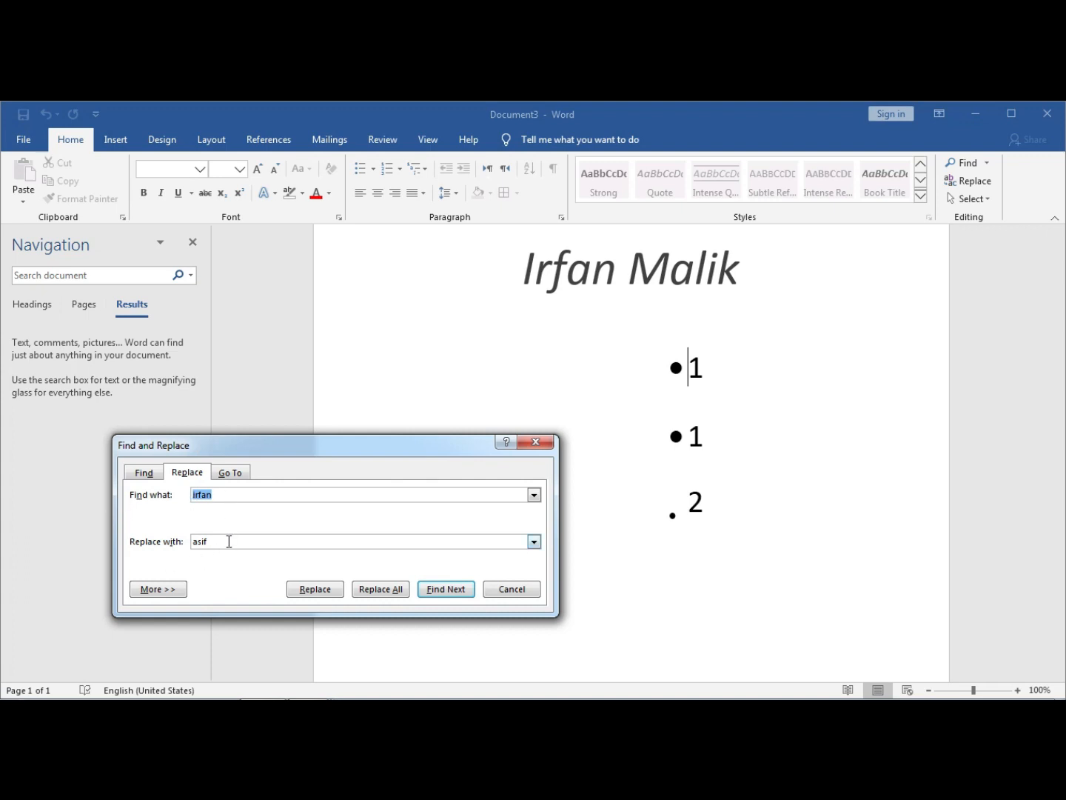
{"action": "left_click", "coordinate": [311, 590]}
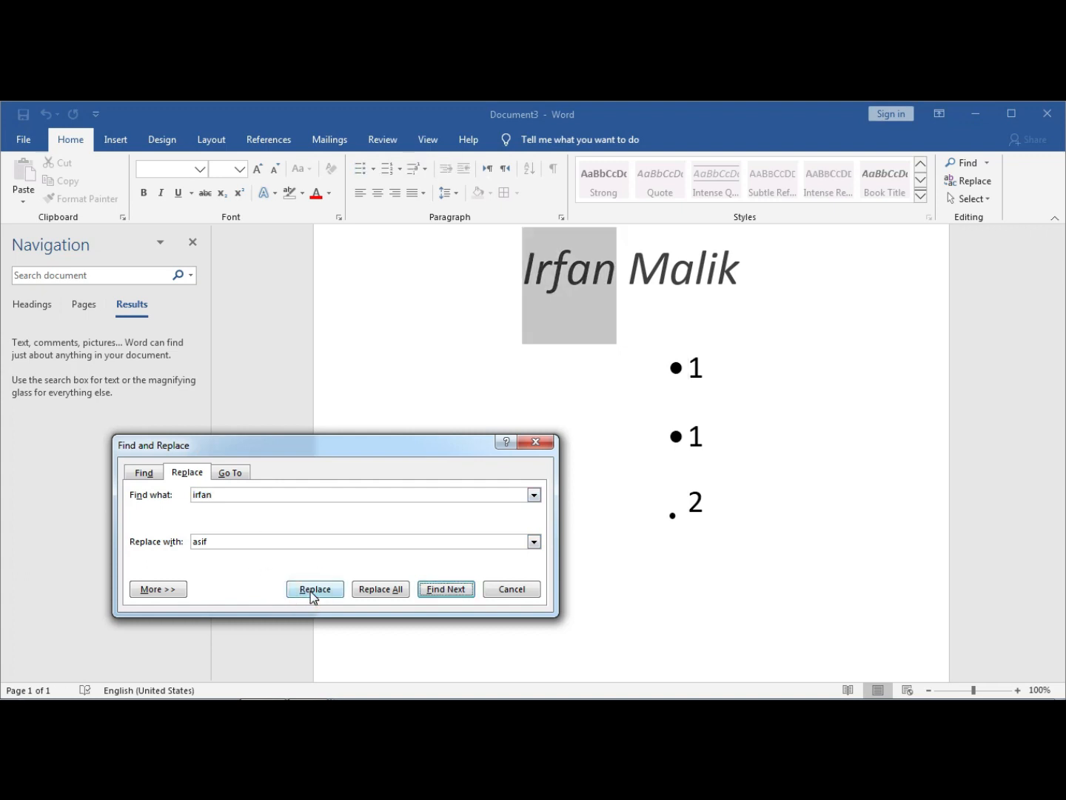
{"action": "left_click", "coordinate": [310, 591]}
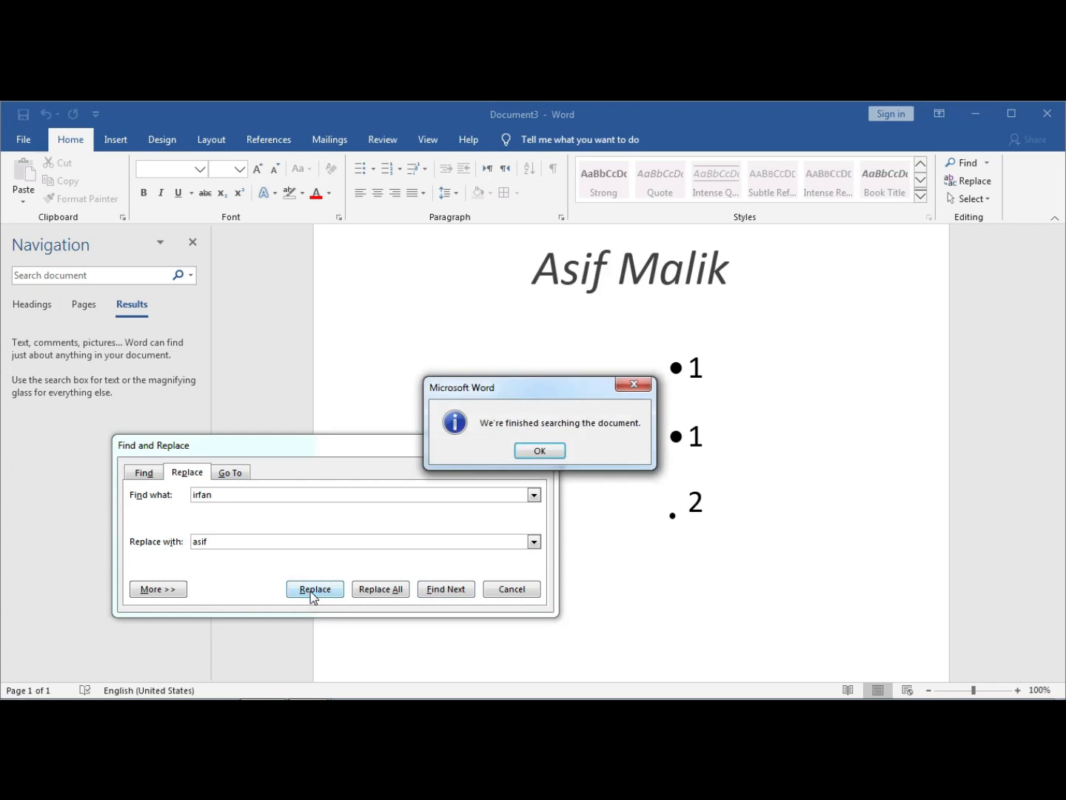
{"action": "left_click", "coordinate": [552, 447]}
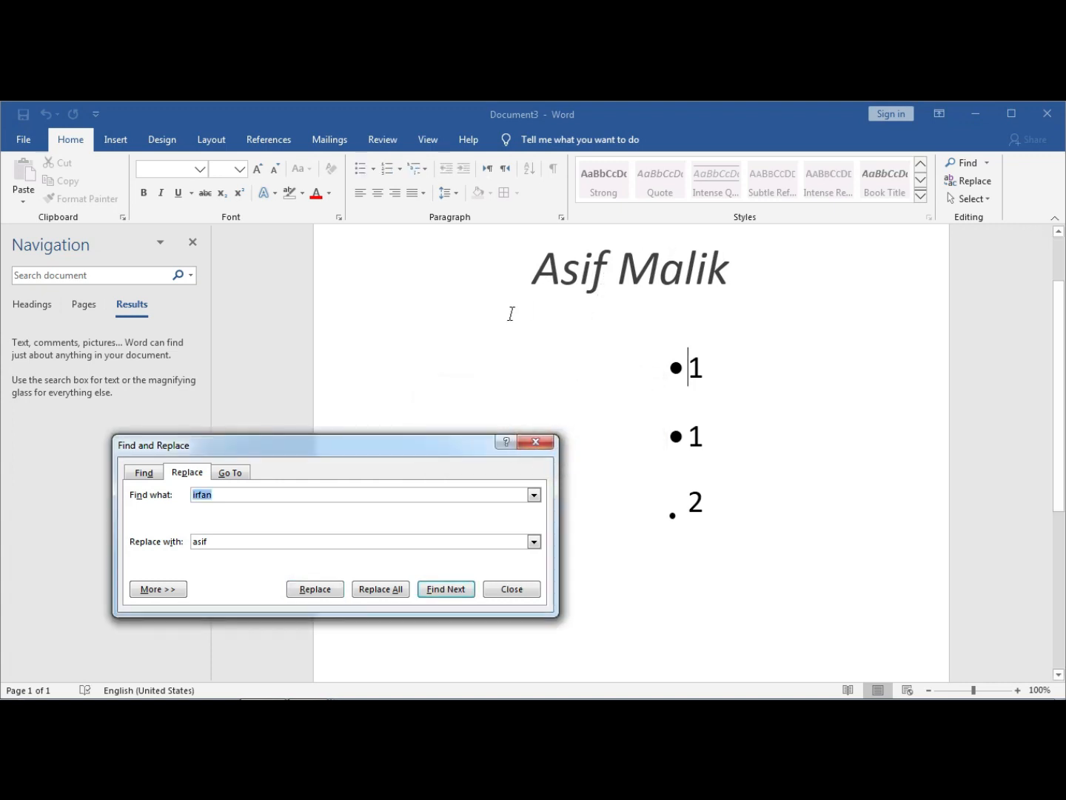
{"action": "left_click", "coordinate": [534, 442]}
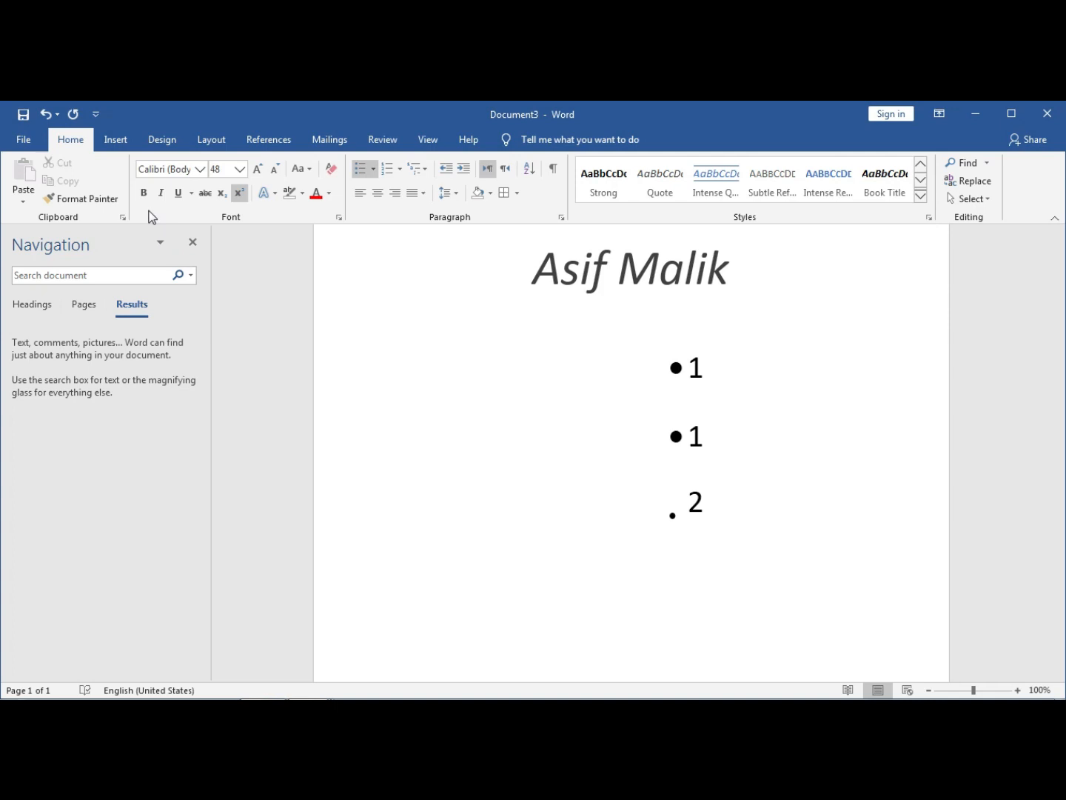
- Close the Navigation pane, then visit the Insert tab and return to Home
{"action": "left_click", "coordinate": [189, 243]}
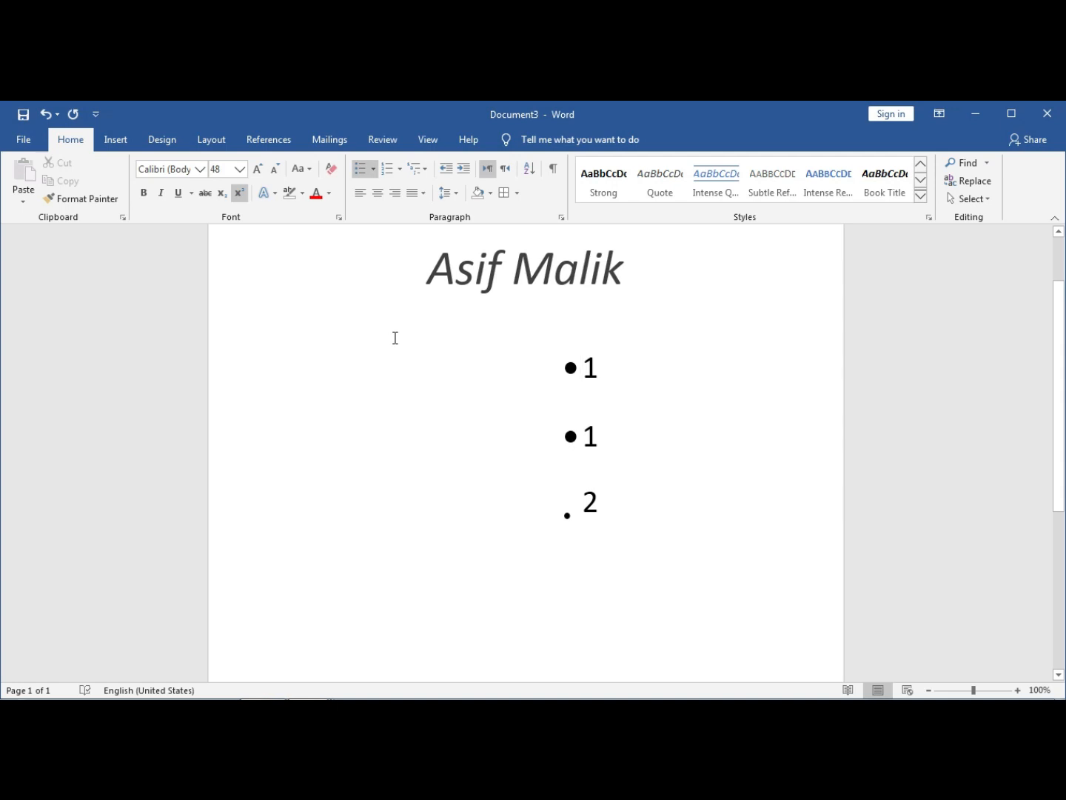
{"action": "left_click", "coordinate": [105, 142]}
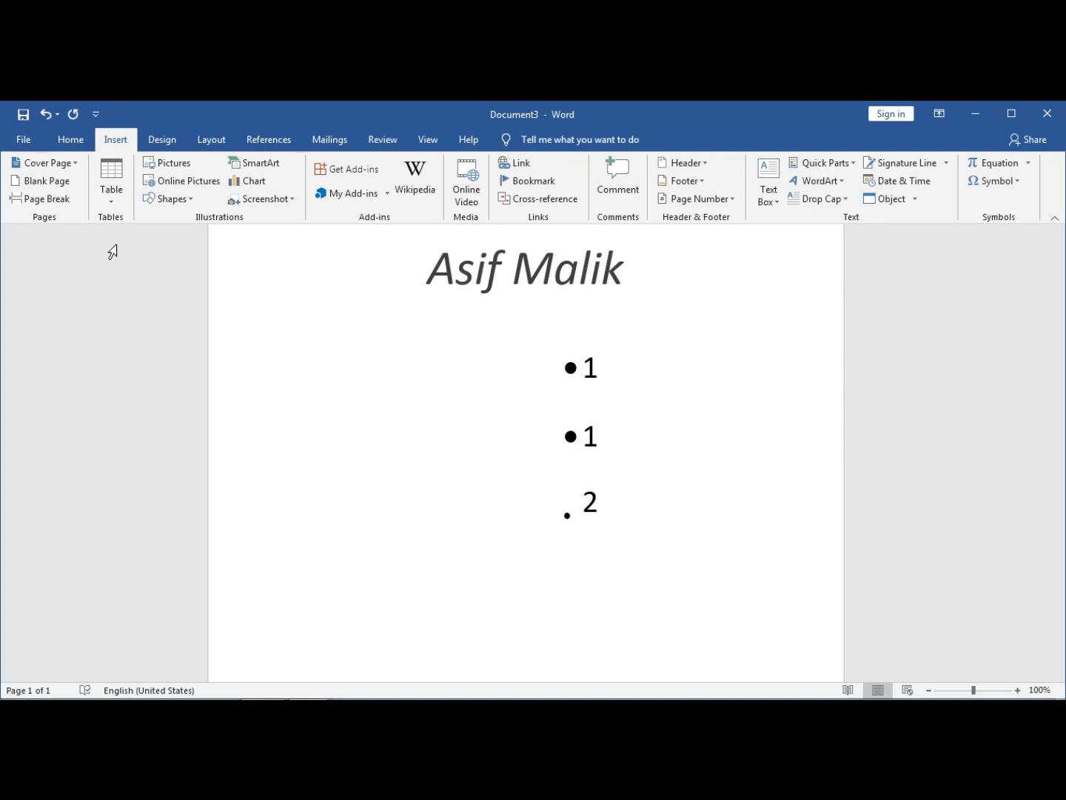
{"action": "left_click", "coordinate": [69, 142]}
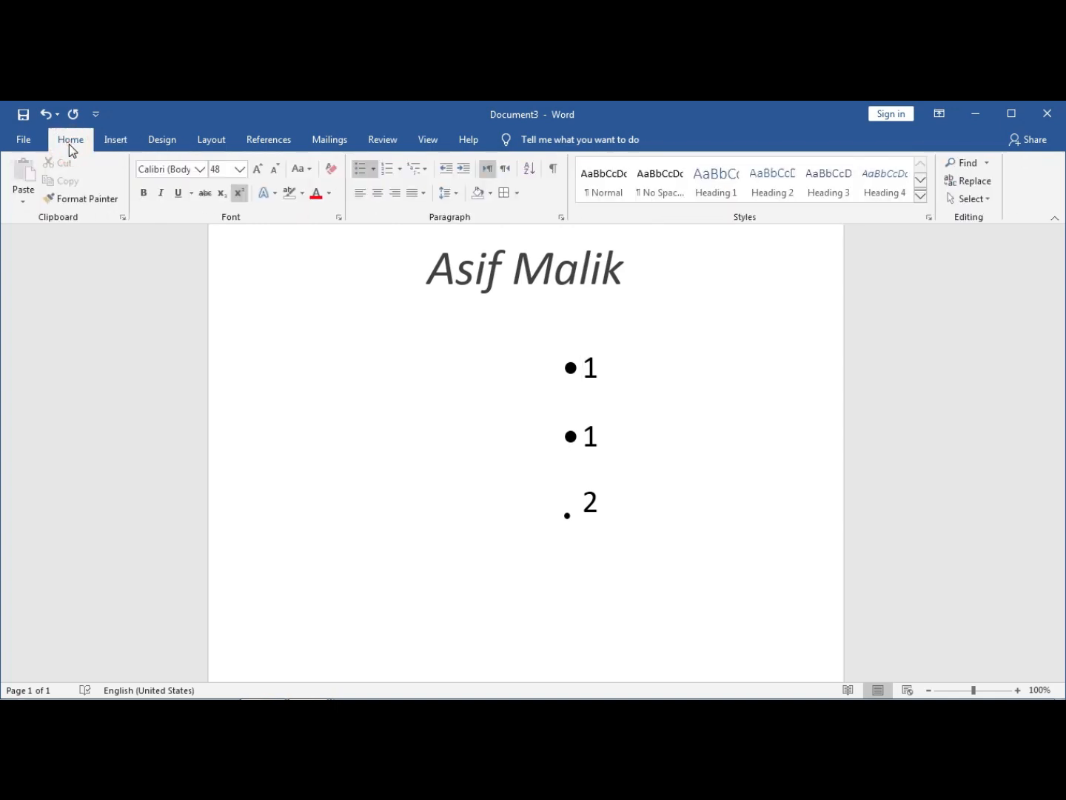